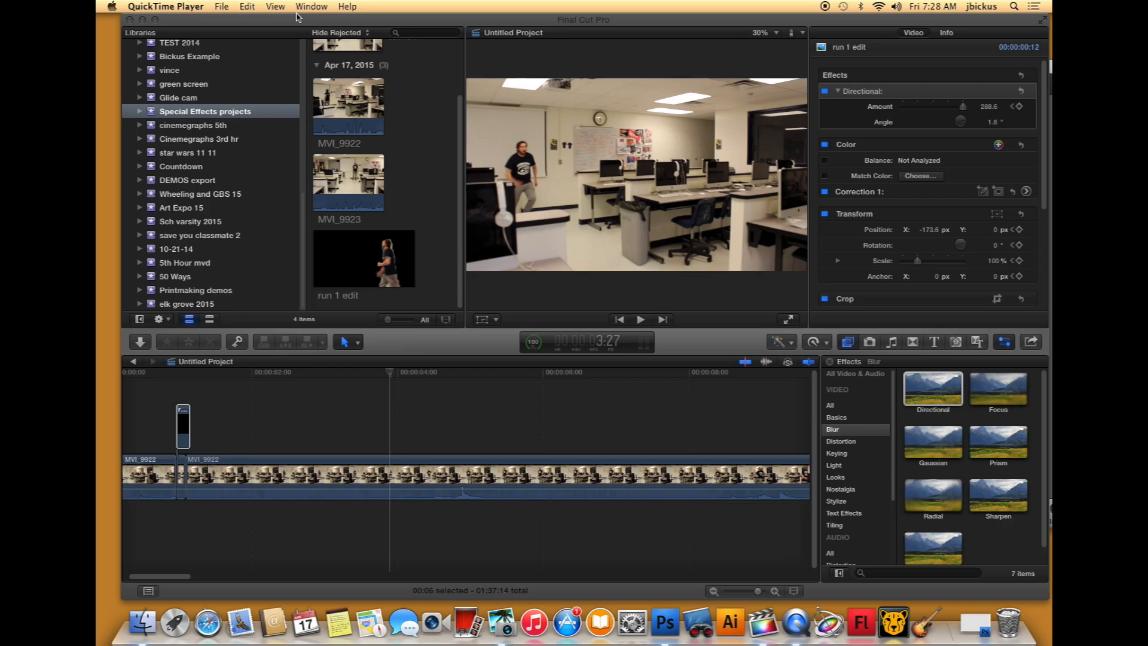
Step: Position the playhead at 3:26 in the timeline, on the frame of the man behind the foreground computer
{"action": "left_click", "coordinate": [384, 374]}
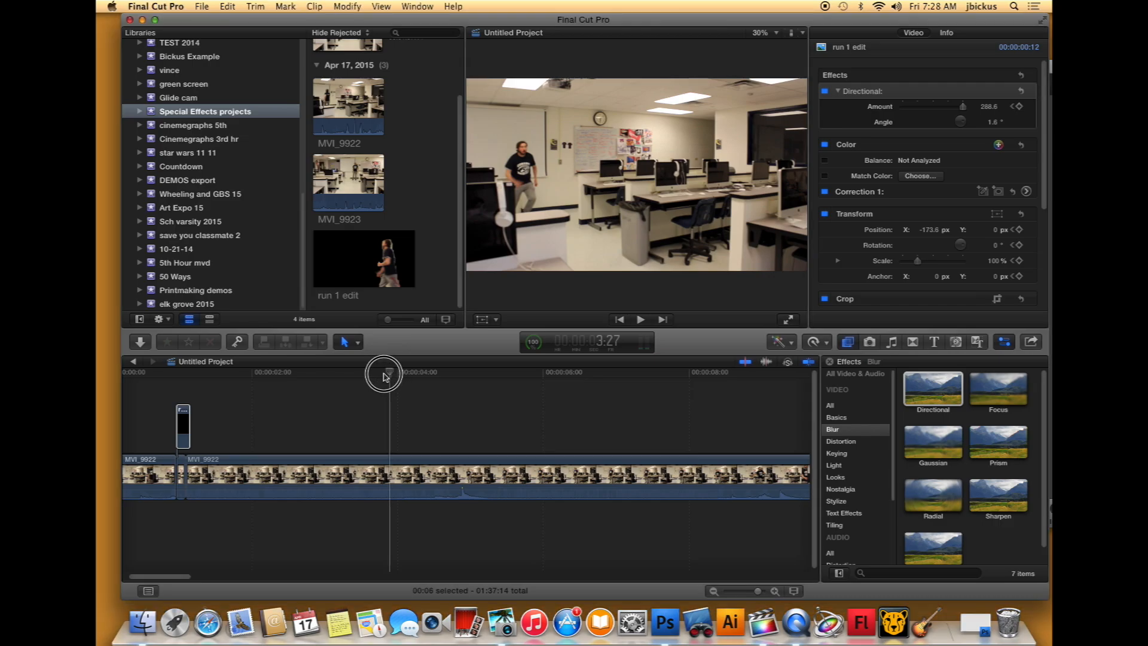
{"action": "left_click", "coordinate": [386, 374]}
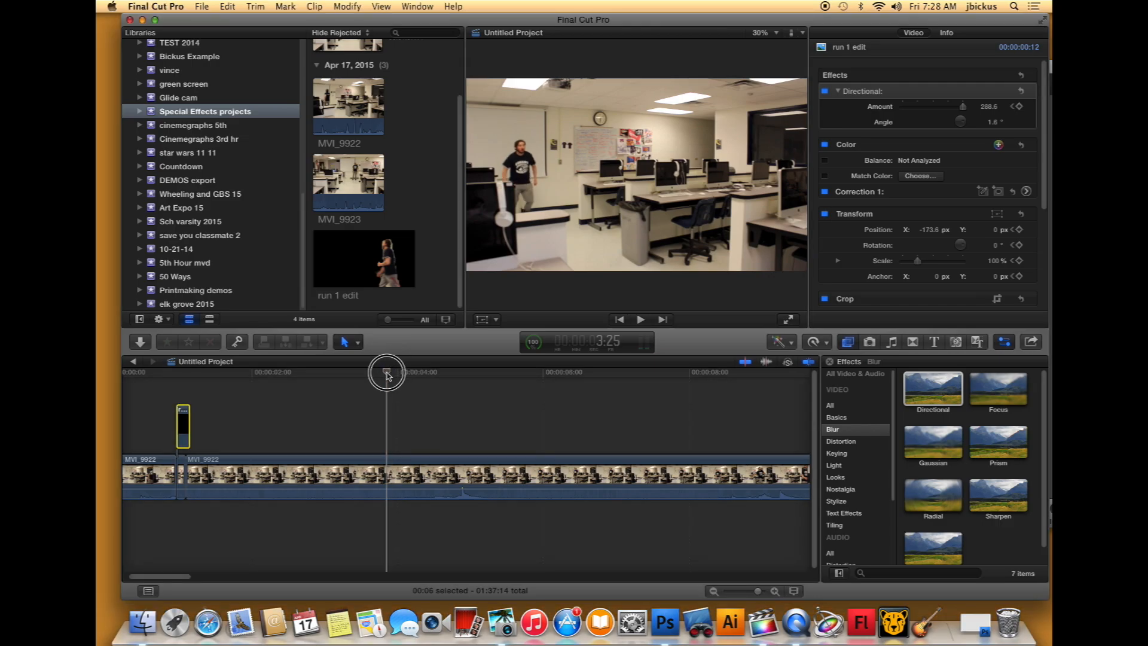
{"action": "mouse_move", "coordinate": [387, 374]}
{"action": "left_mouse_down"}
{"action": "mouse_move", "coordinate": [547, 375]}
{"action": "mouse_move", "coordinate": [363, 379]}
{"action": "mouse_move", "coordinate": [388, 381]}
{"action": "left_mouse_up"}
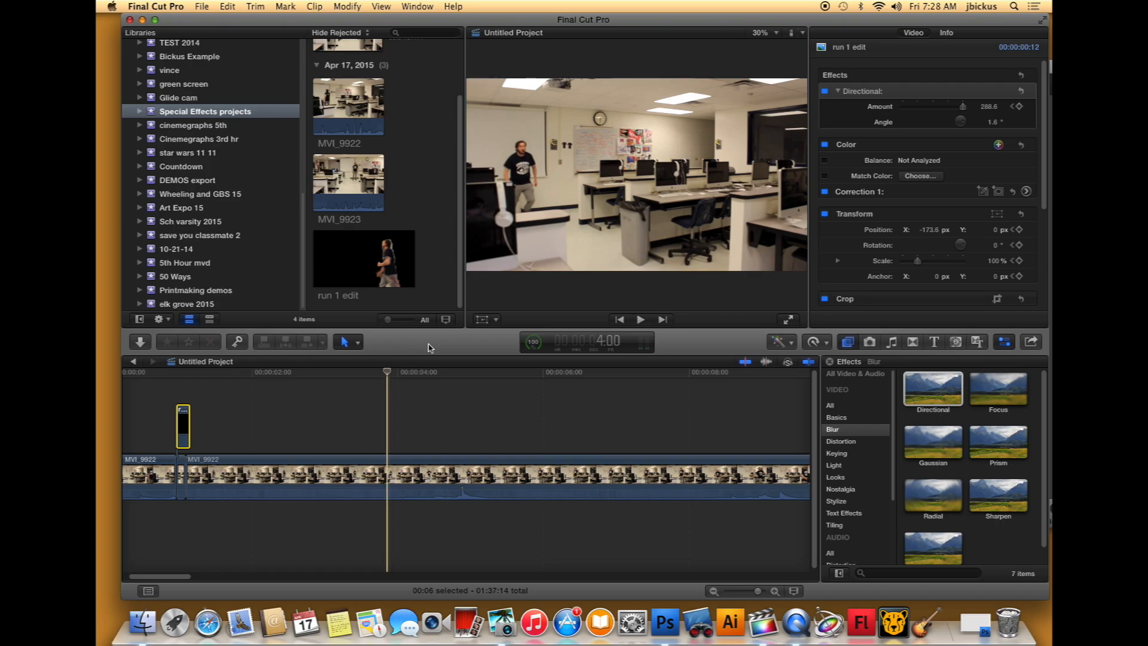
Step: Export the current frame as a TIFF file with the aspect ratio preserved, up to the naming prompt
{"action": "left_click", "coordinate": [198, 6]}
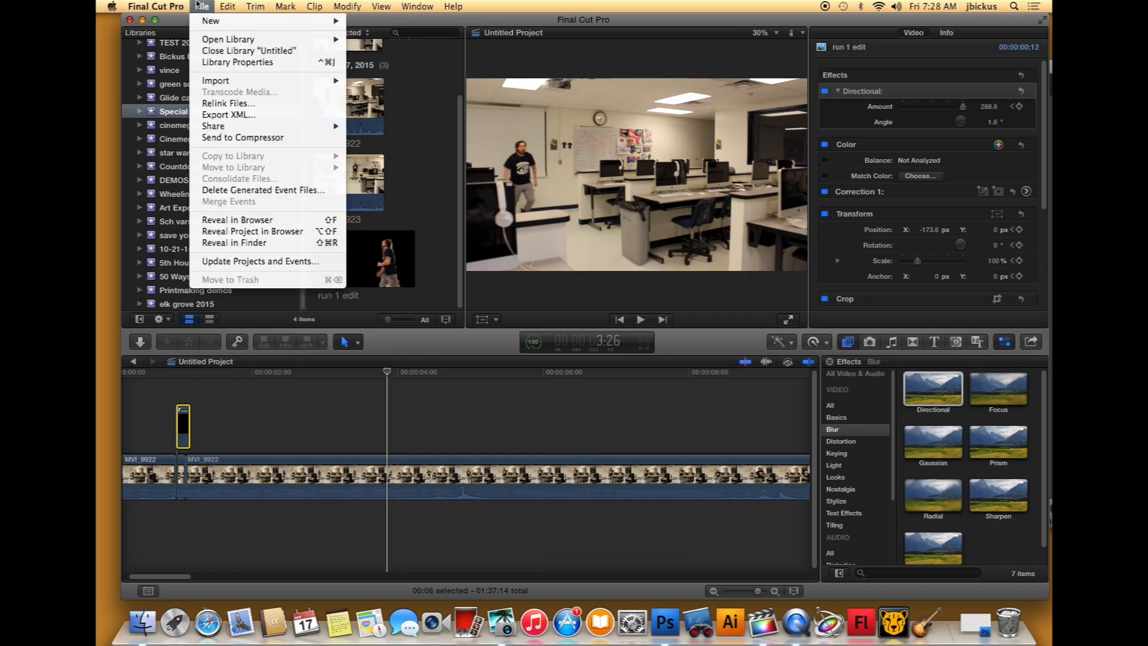
{"action": "mouse_move", "coordinate": [241, 126]}
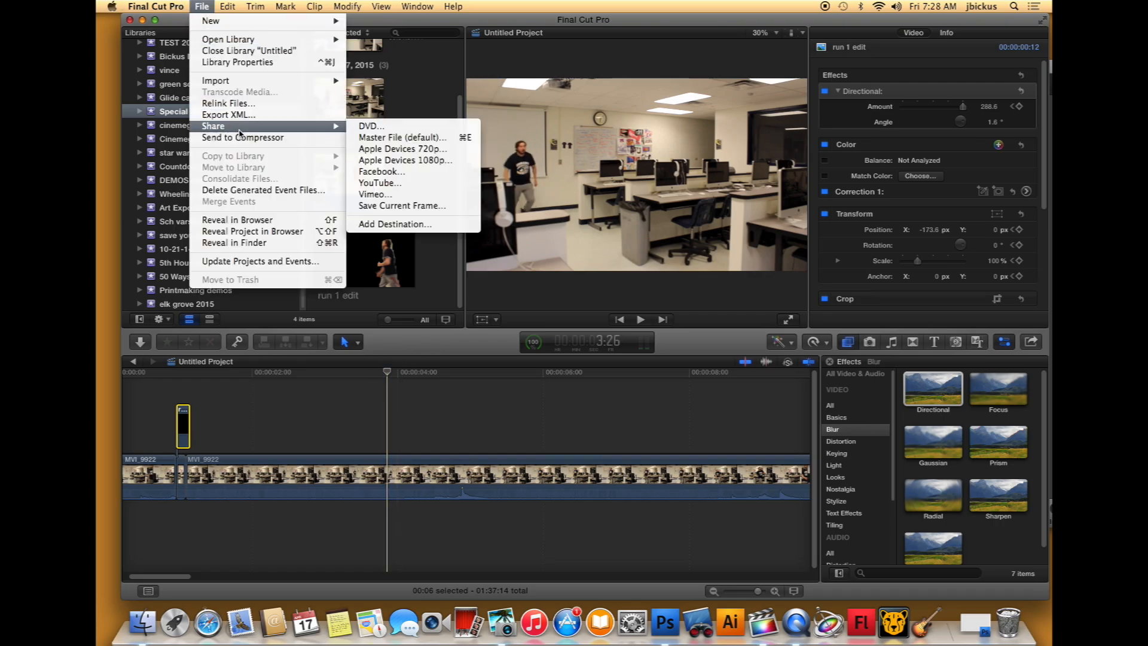
{"action": "left_click", "coordinate": [382, 206]}
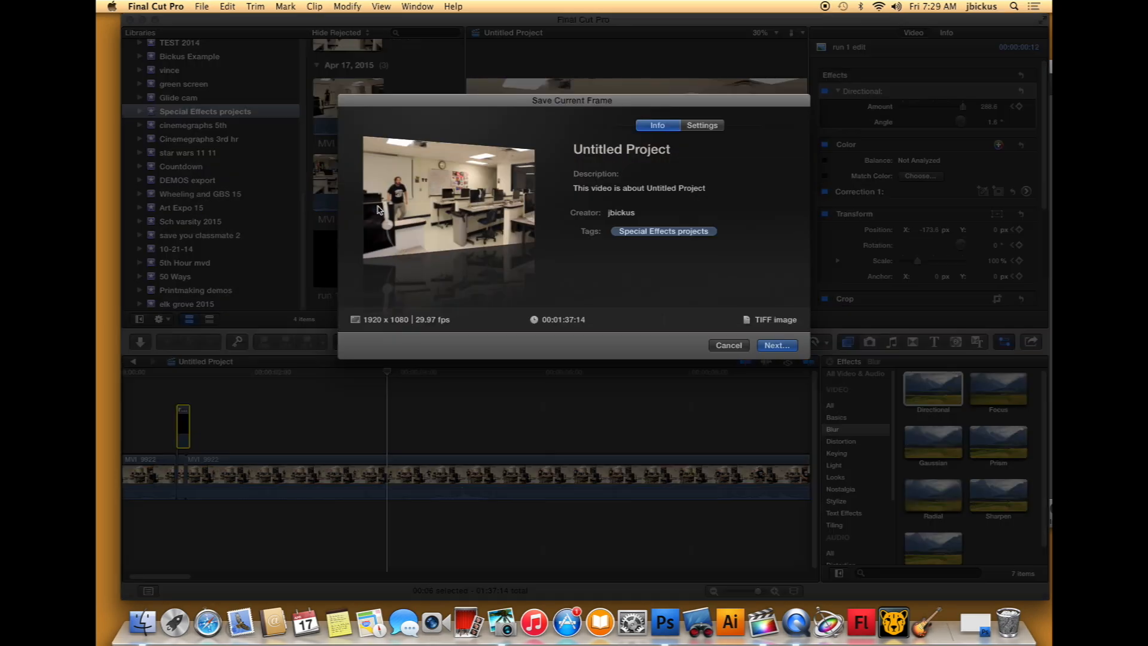
{"action": "left_click", "coordinate": [697, 128]}
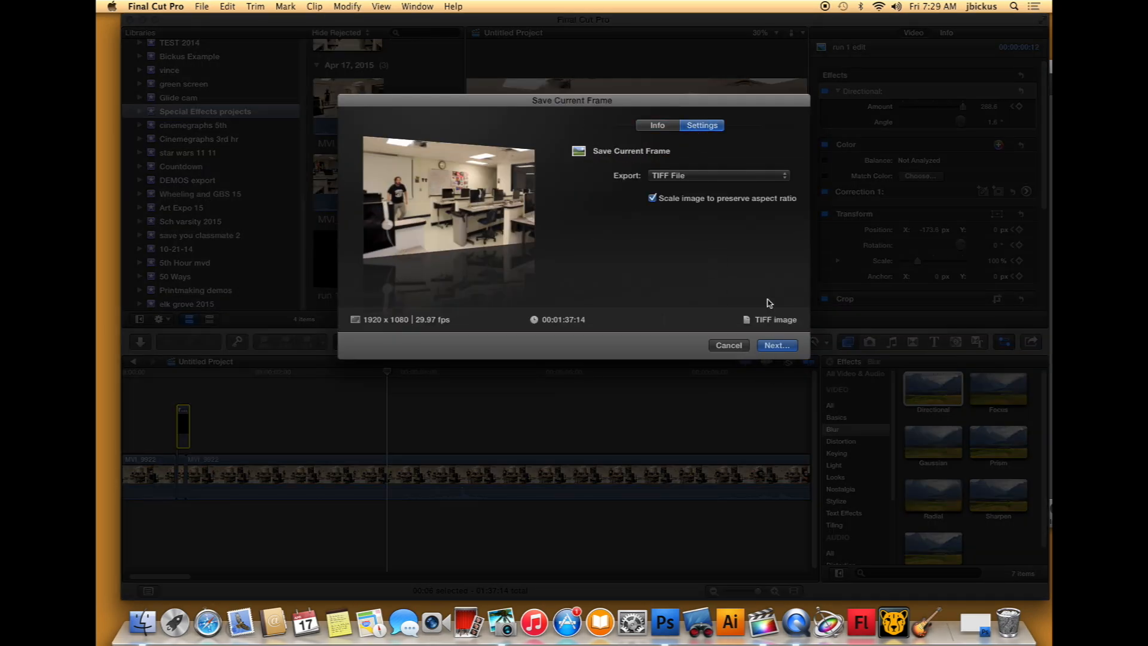
{"action": "left_click", "coordinate": [775, 346]}
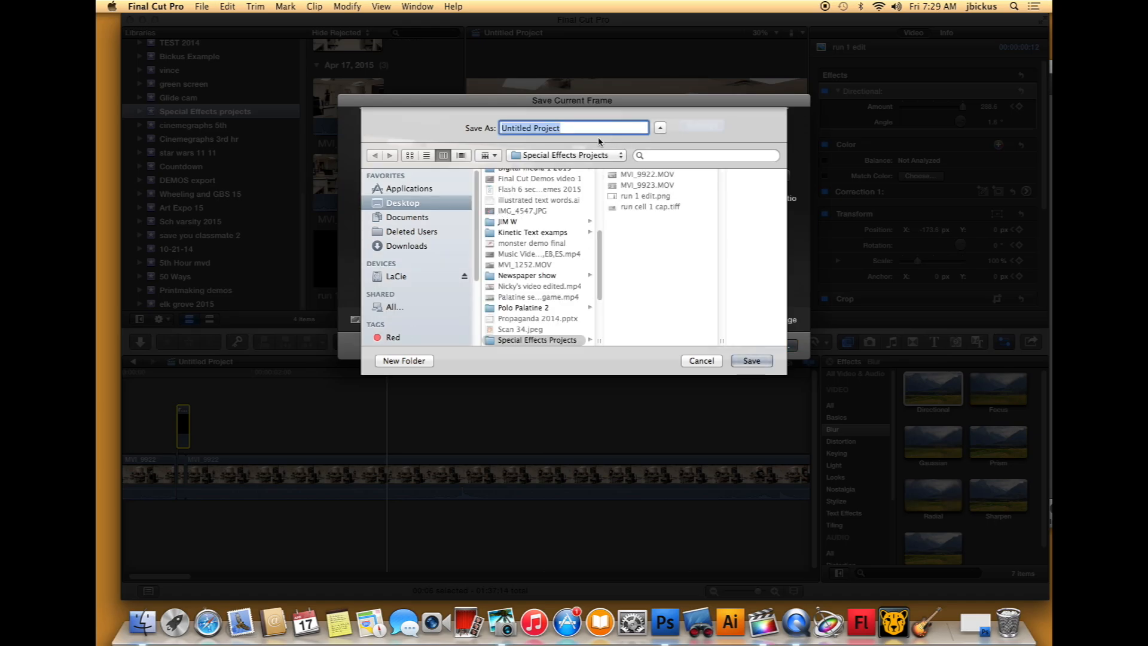
Step: Name the exported still "run capture 2" and save it in the Special Effects Projects folder
{"action": "type", "text": "run capturwe 2"}
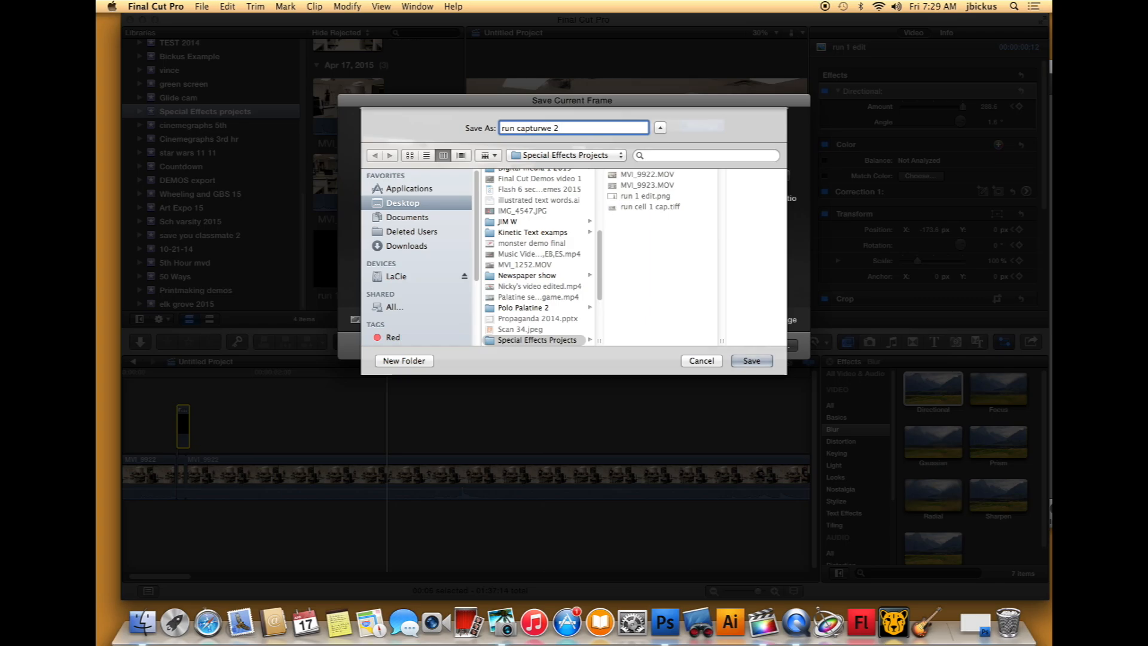
{"action": "key", "text": "BackSpace"}
{"action": "key", "text": "BackSpace"}
{"action": "key", "text": "BackSpace"}
{"action": "key", "text": "BackSpace"}
{"action": "type", "text": "2"}
{"action": "key", "text": "BackSpace"}
{"action": "type", "text": "e2"}
{"action": "key", "text": "Return"}
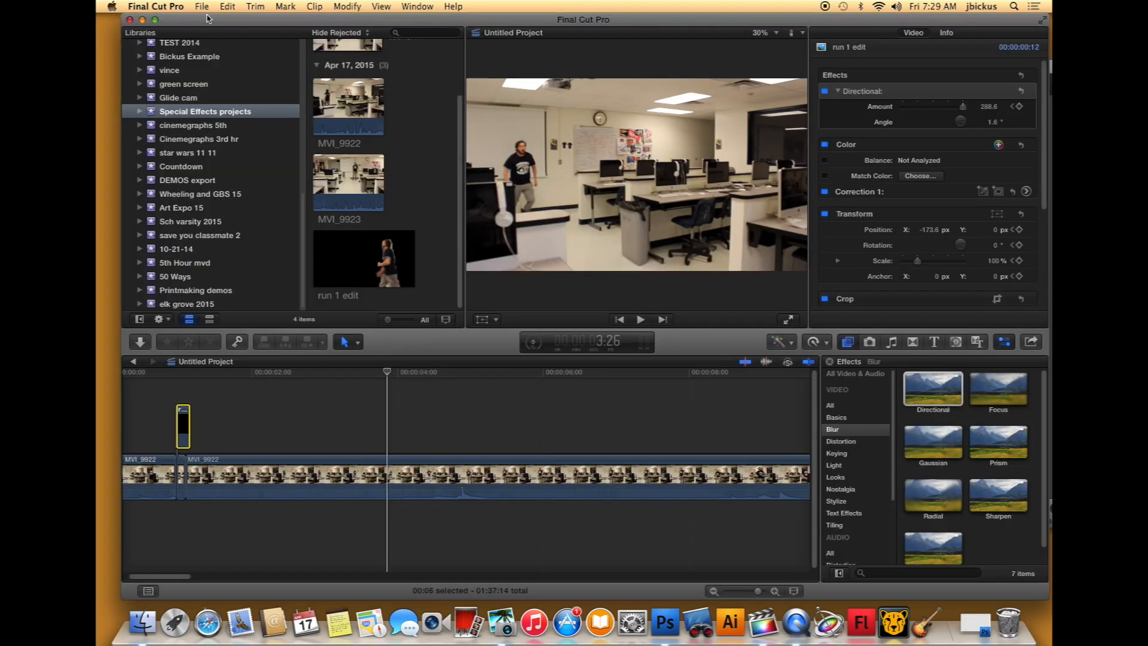
Step: Move the editor window aside and open run capture 2.tiff from the Special Effects Projects folder in Photoshop
{"action": "left_click_drag", "start_coordinate": [207, 19], "coordinate": [546, 34]}
{"action": "left_click", "coordinate": [427, 123]}
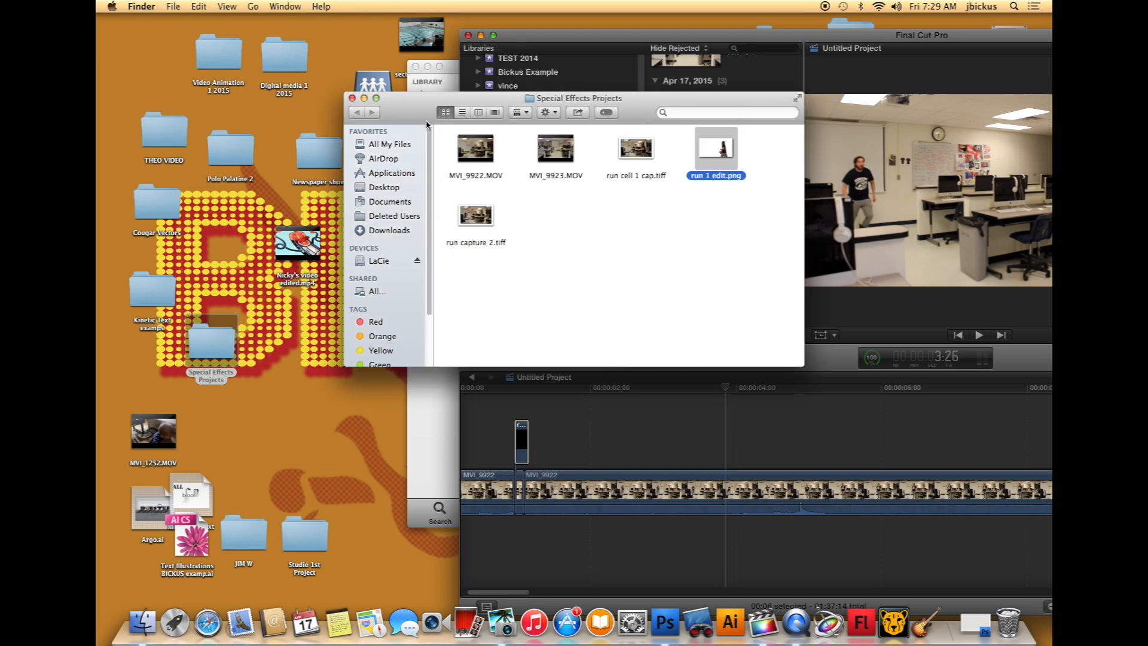
{"action": "left_click_drag", "start_coordinate": [489, 232], "coordinate": [671, 624]}
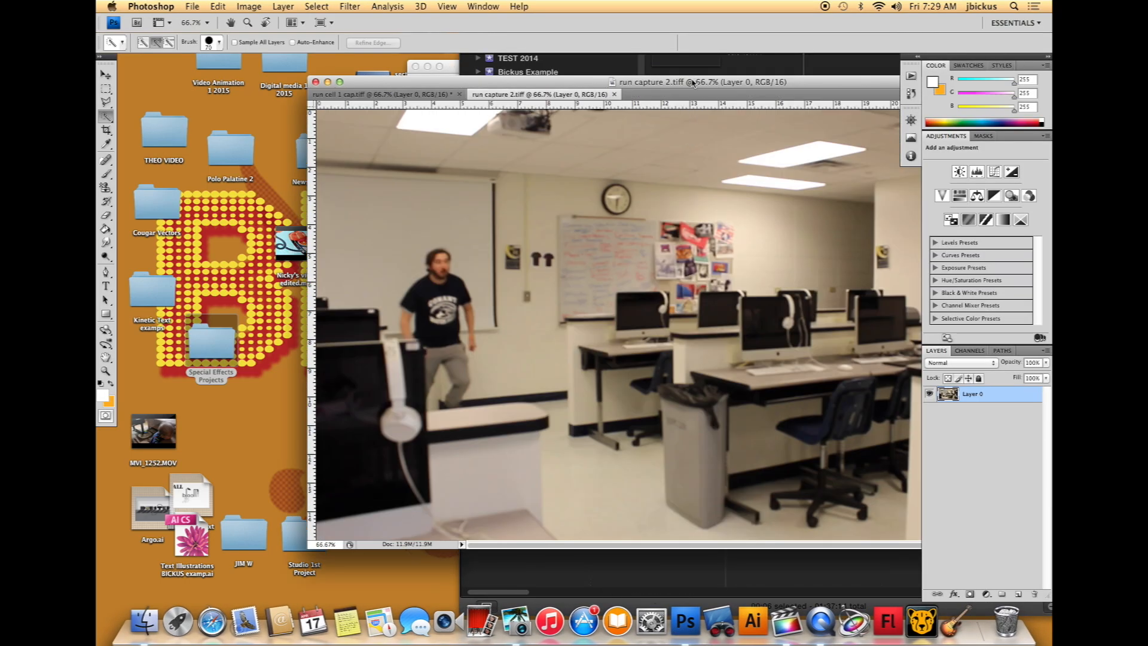
Step: Reposition the image window and close run cell 1 cap.tiff without saving its changes
{"action": "left_click_drag", "start_coordinate": [693, 83], "coordinate": [539, 61]}
{"action": "left_click", "coordinate": [254, 73]}
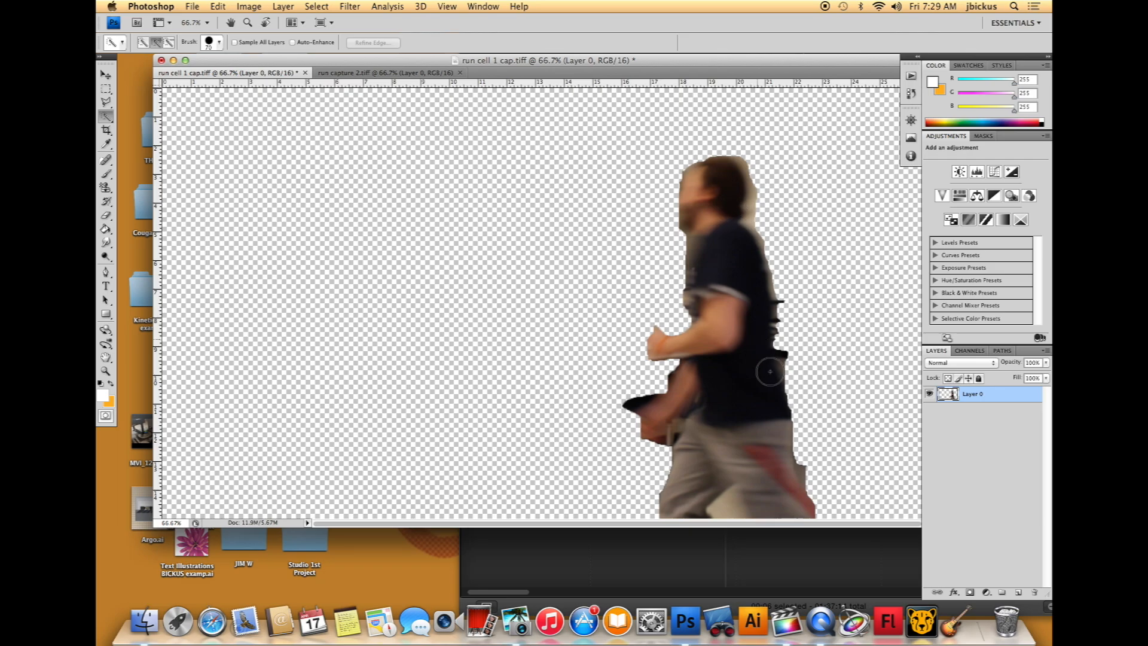
{"action": "left_click", "coordinate": [304, 73]}
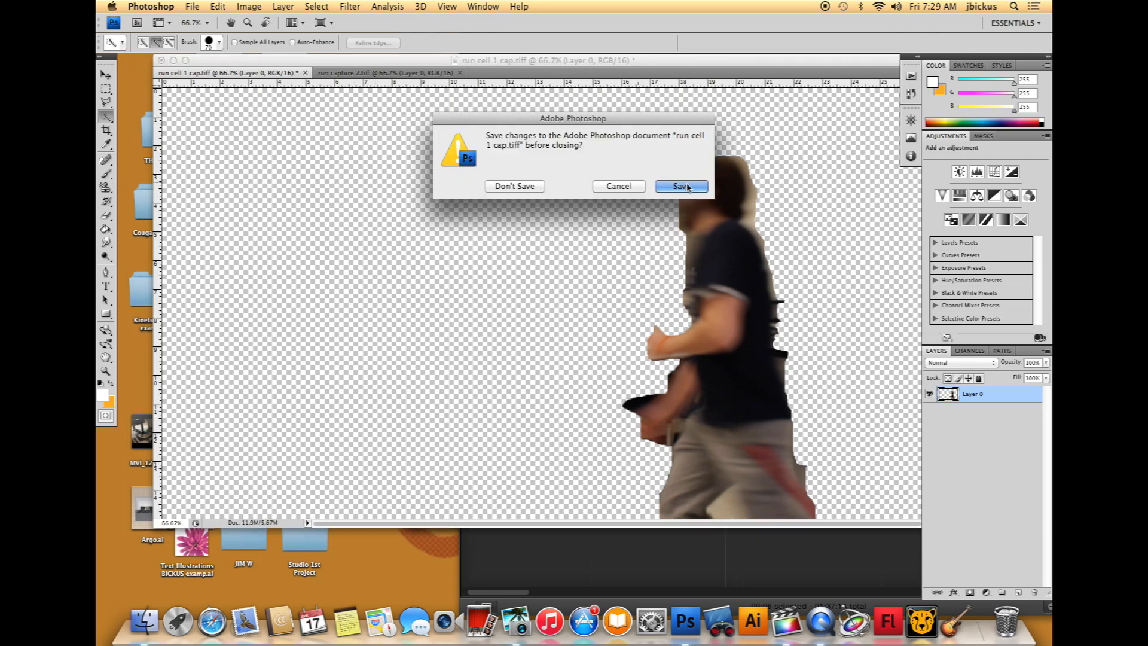
{"action": "left_click", "coordinate": [544, 187]}
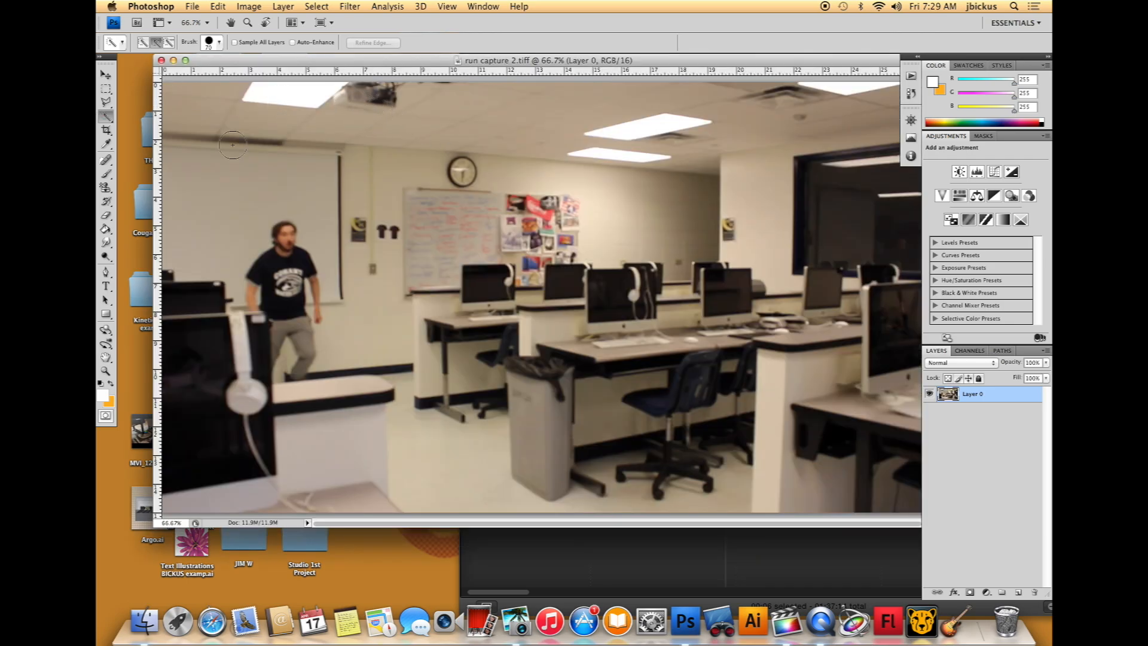
Step: Select the projector screen behind the man with the Quick Selection tool, refine the selection, and delete that area
{"action": "left_click", "coordinate": [220, 190]}
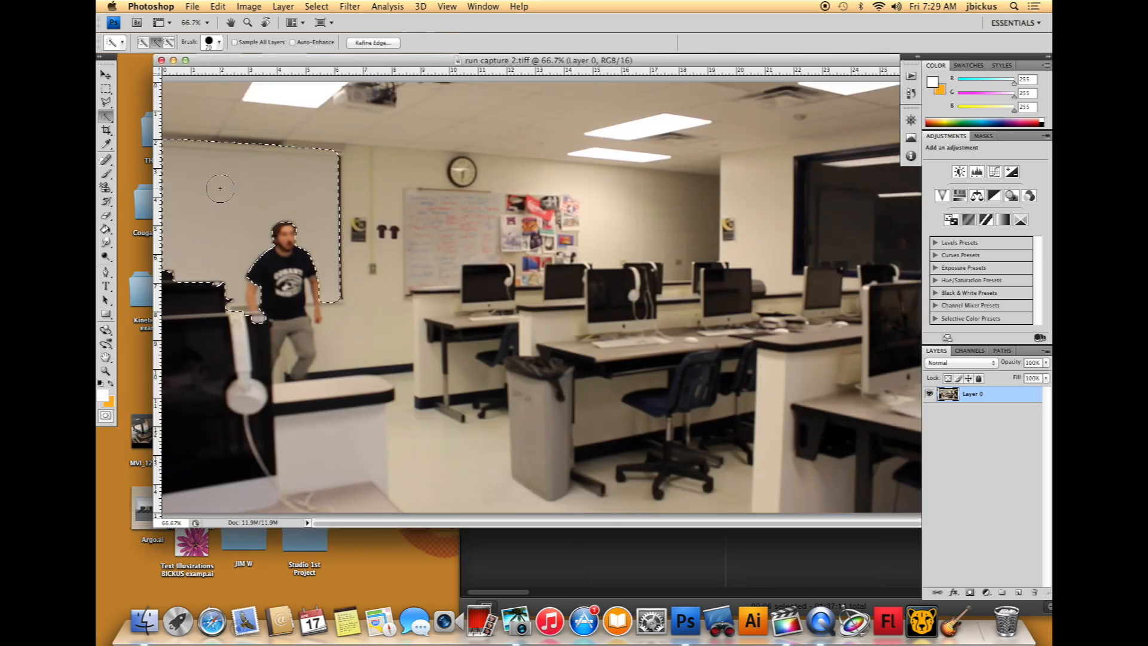
{"action": "key", "text": "Delete"}
{"action": "key", "text": "ctrl+z"}
{"action": "key", "text": "bracketright"}
{"action": "left_click", "coordinate": [263, 311], "text": "alt"}
{"action": "key", "text": "bracketleft"}
{"action": "key", "text": "Delete"}
Step: Select and erase the ceiling, the upper walls, and the computers and counters on the far side of the room
{"action": "mouse_move", "coordinate": [428, 115]}
{"action": "left_mouse_down"}
{"action": "mouse_move", "coordinate": [682, 155]}
{"action": "mouse_move", "coordinate": [801, 266]}
{"action": "mouse_move", "coordinate": [851, 373]}
{"action": "mouse_move", "coordinate": [845, 461]}
{"action": "left_mouse_up"}
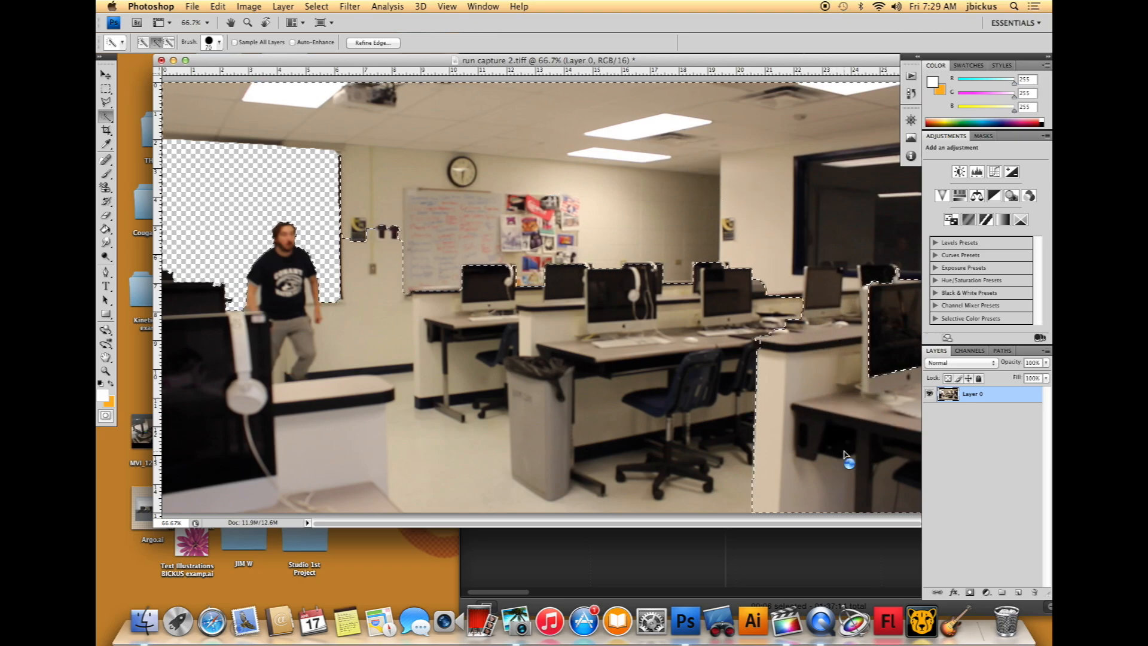
{"action": "key", "text": "Delete"}
{"action": "mouse_move", "coordinate": [564, 336]}
{"action": "left_mouse_down"}
{"action": "mouse_move", "coordinate": [749, 414]}
{"action": "mouse_move", "coordinate": [864, 340]}
{"action": "mouse_move", "coordinate": [894, 289]}
{"action": "left_mouse_up"}
{"action": "key", "text": "Delete"}
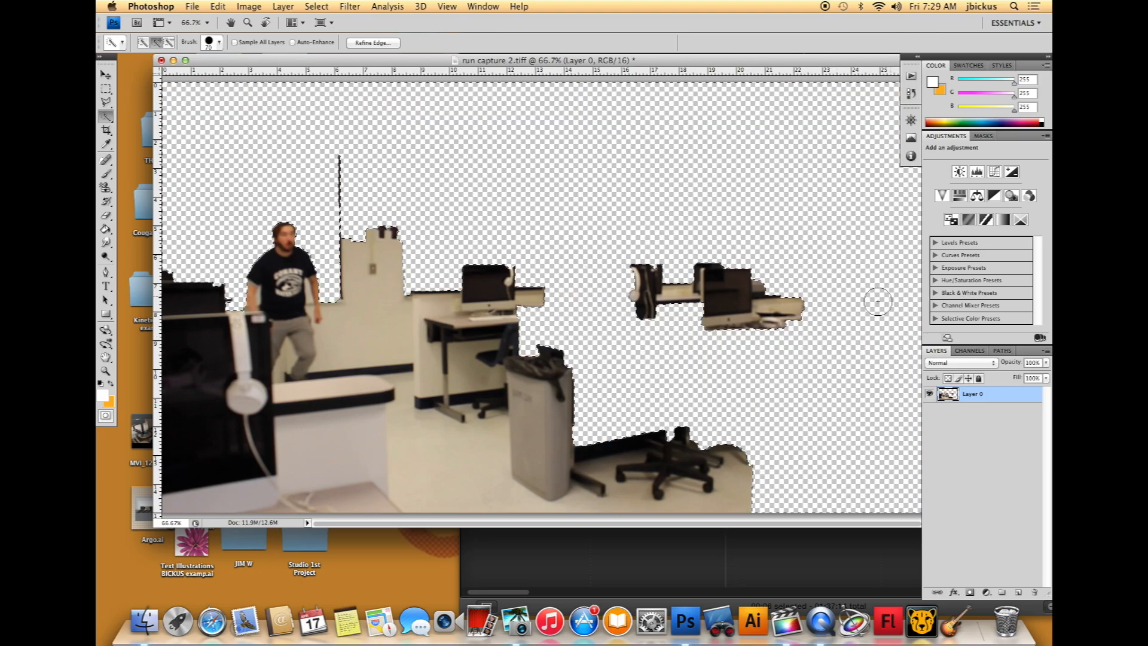
{"action": "left_click_drag", "start_coordinate": [628, 254], "coordinate": [828, 340]}
{"action": "key", "text": "Delete"}
Step: Enlarge the selection brush and remove the floor, trash can, chair, desks and remaining wall around the man
{"action": "key", "text": "bracketright"}
{"action": "key", "text": "bracketright"}
{"action": "key", "text": "bracketright"}
{"action": "key", "text": "bracketright"}
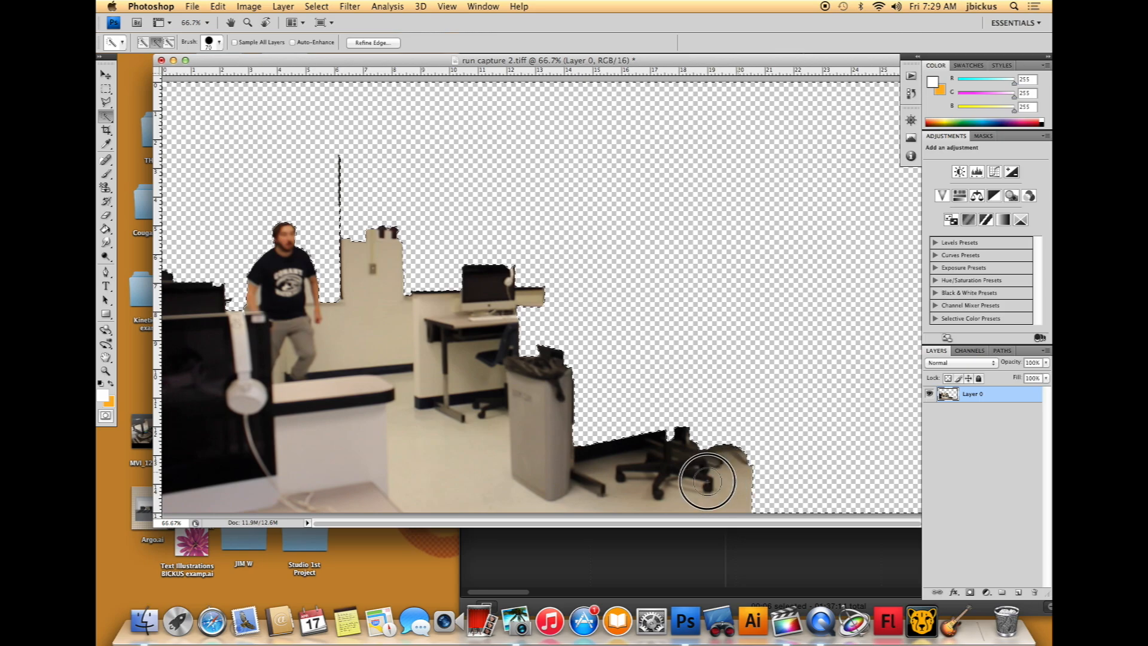
{"action": "mouse_move", "coordinate": [712, 479]}
{"action": "left_mouse_down"}
{"action": "mouse_move", "coordinate": [466, 473]}
{"action": "mouse_move", "coordinate": [441, 290]}
{"action": "mouse_move", "coordinate": [436, 345]}
{"action": "left_mouse_up"}
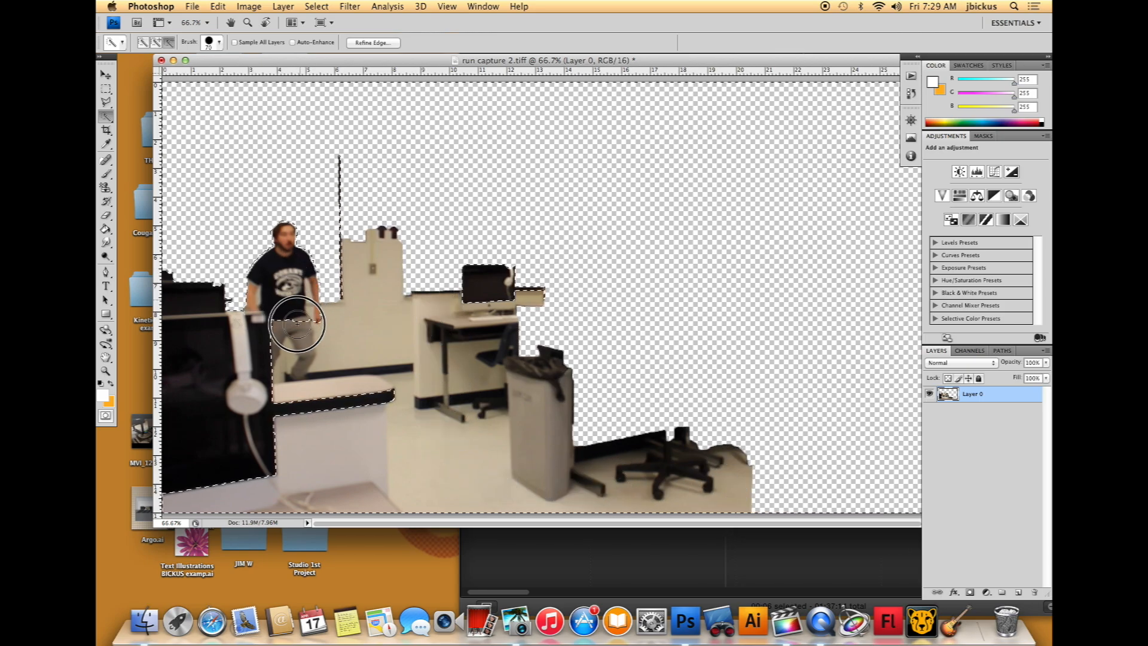
{"action": "key", "text": "super+shift+i"}
{"action": "key", "text": "Delete"}
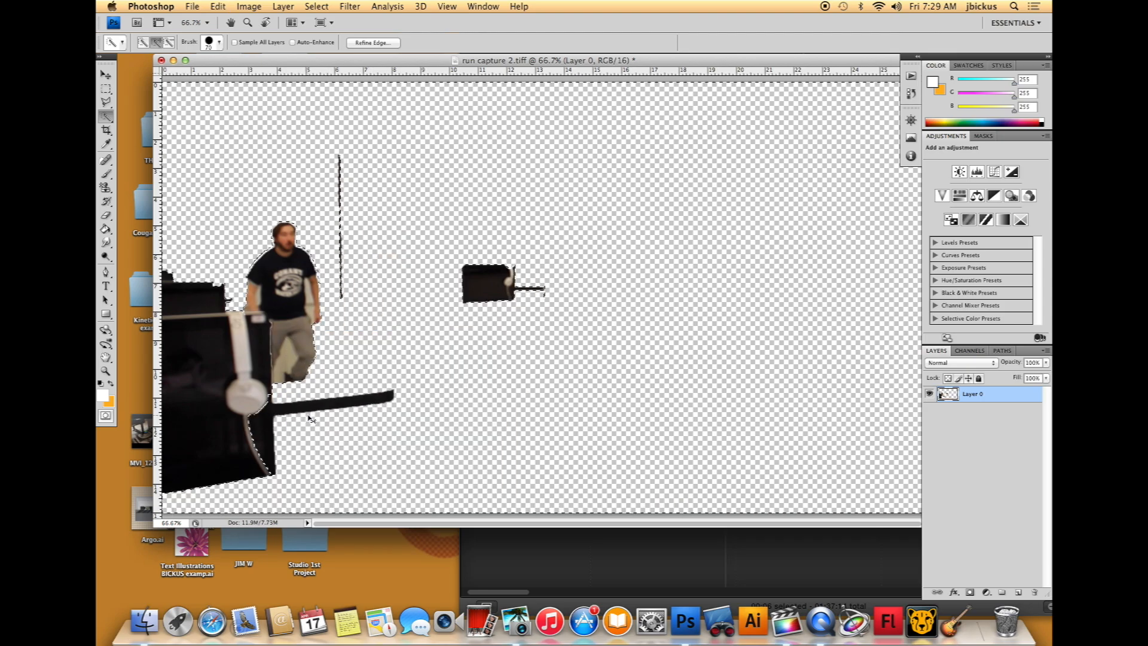
{"action": "key", "text": "super+alt+z"}
{"action": "key", "text": "super+alt+z"}
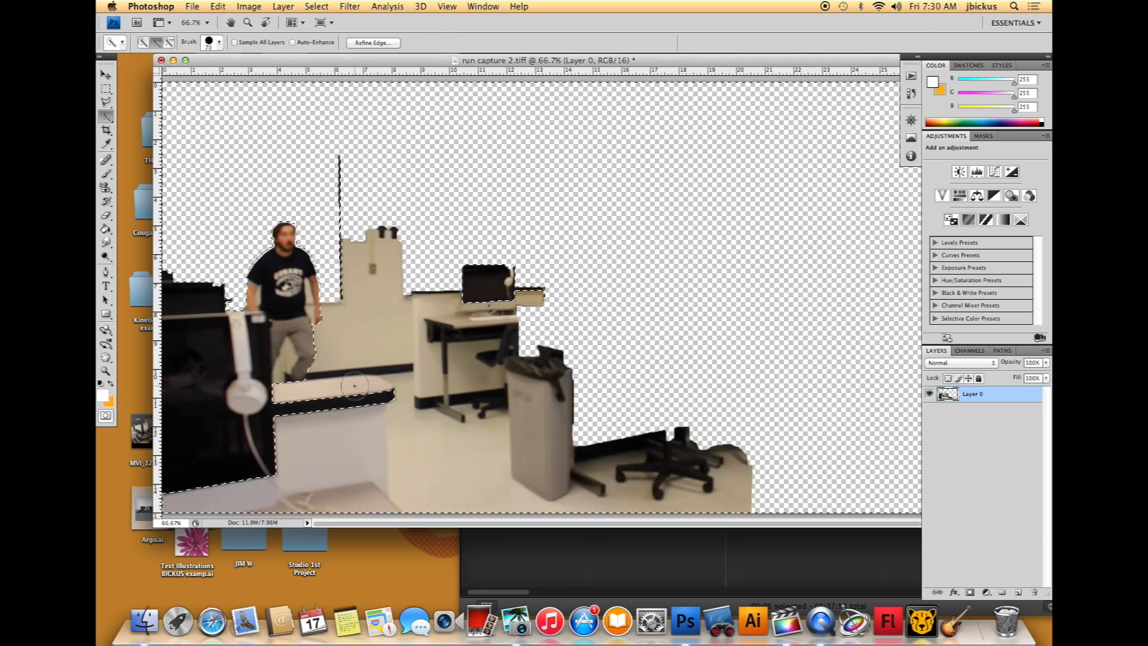
{"action": "key", "text": "super+shift+z"}
{"action": "key", "text": "super+shift+z"}
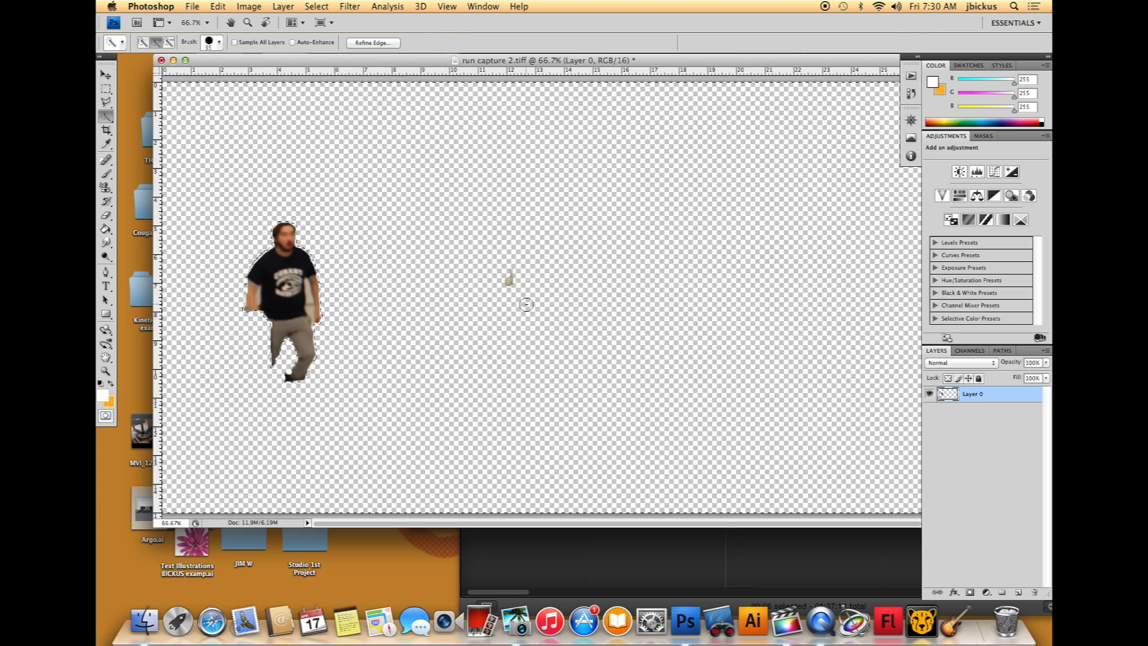
Step: Save the isolated man as a non-interlaced PNG copy named "run edit 2" and close run capture 2.tiff without saving
{"action": "mouse_move", "coordinate": [621, 67]}
{"action": "left_mouse_down"}
{"action": "mouse_move", "coordinate": [504, 64]}
{"action": "mouse_move", "coordinate": [602, 75]}
{"action": "left_mouse_up"}
{"action": "key", "text": "super+d"}
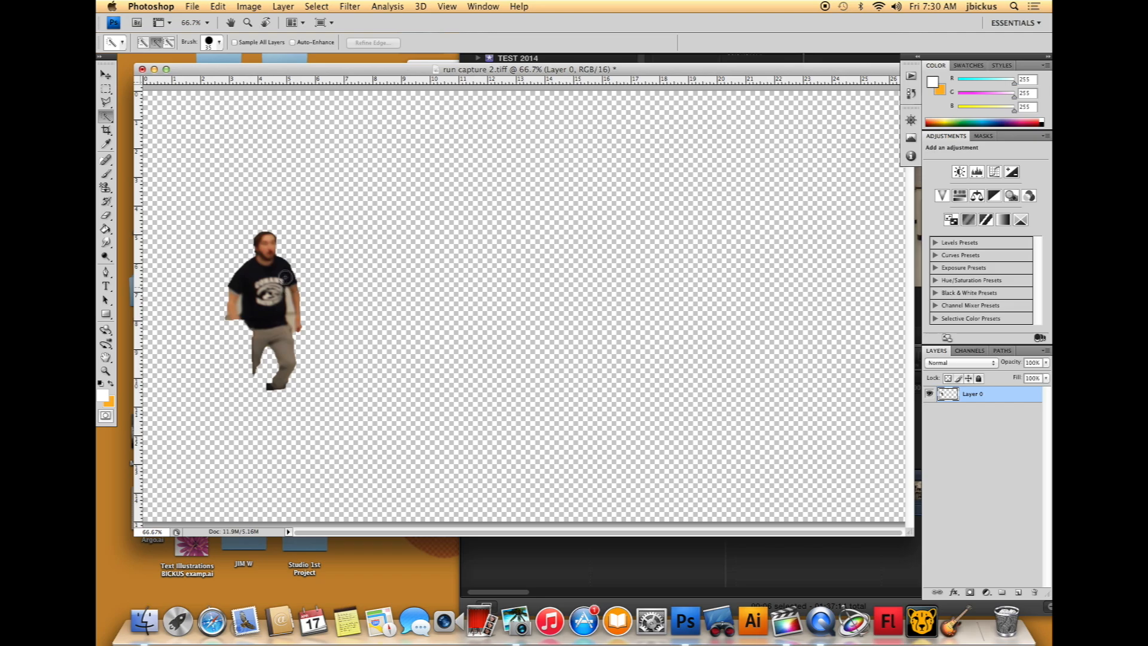
{"action": "left_click", "coordinate": [189, 6]}
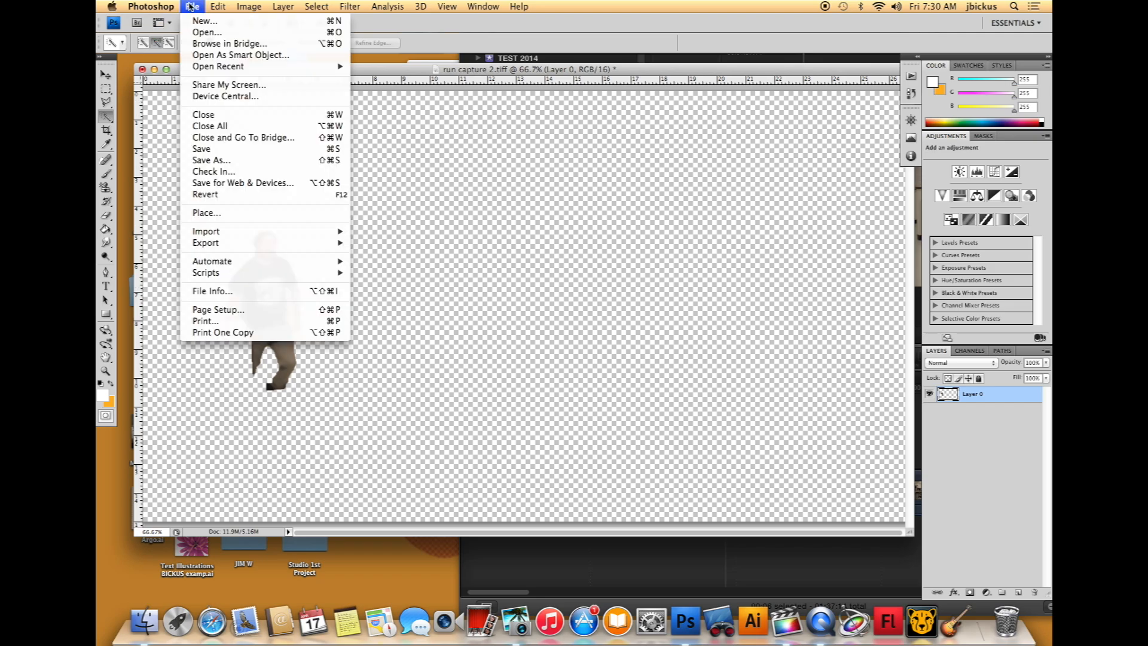
{"action": "left_click", "coordinate": [220, 159]}
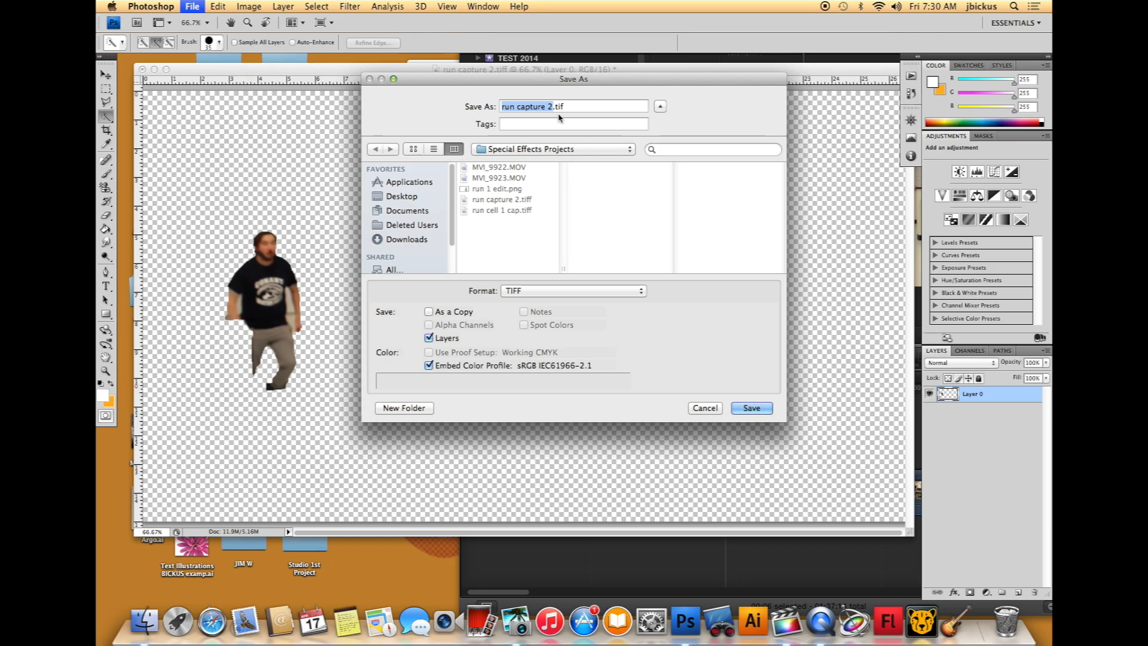
{"action": "type", "text": "run edit 2"}
{"action": "left_click", "coordinate": [541, 290]}
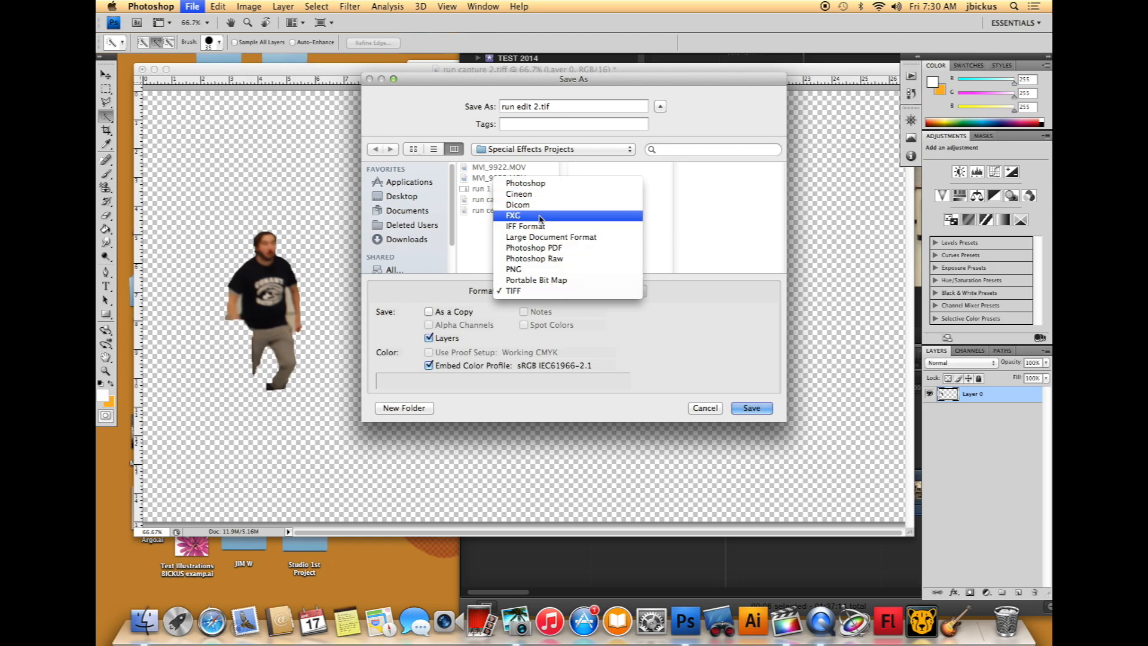
{"action": "left_click", "coordinate": [538, 269]}
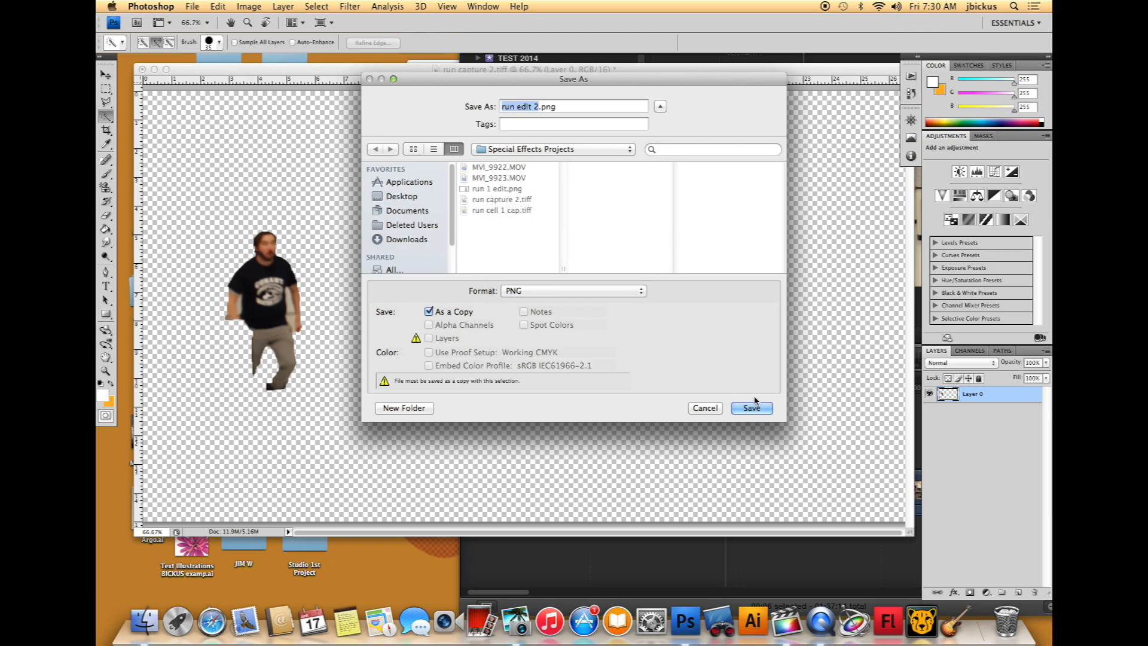
{"action": "left_click", "coordinate": [751, 408]}
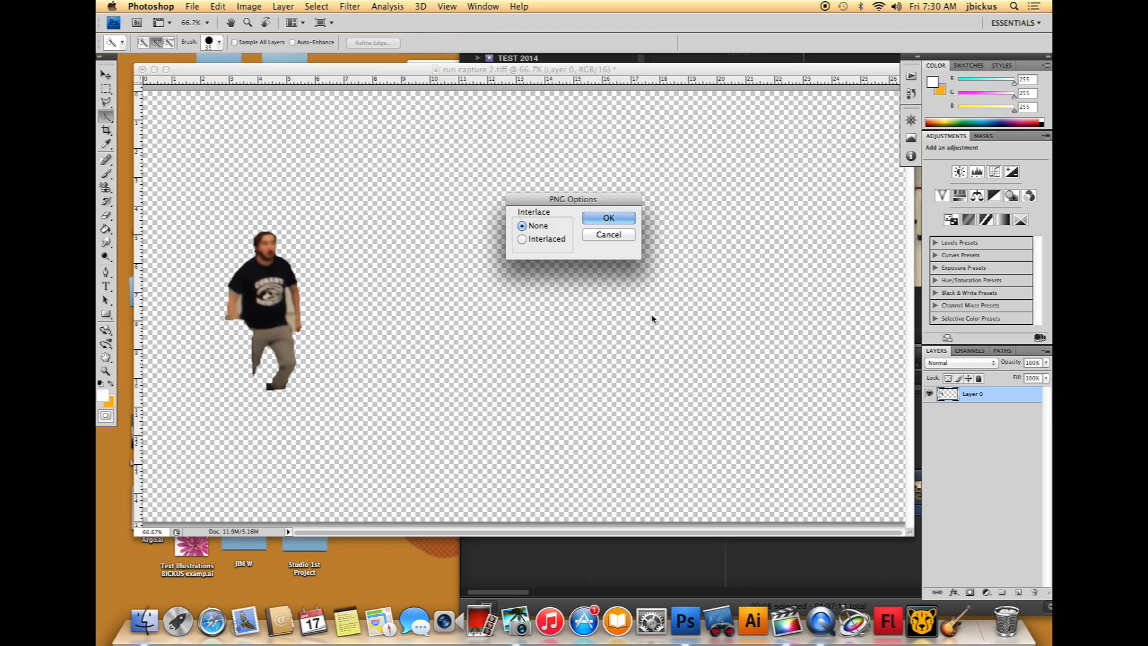
{"action": "left_click", "coordinate": [602, 219]}
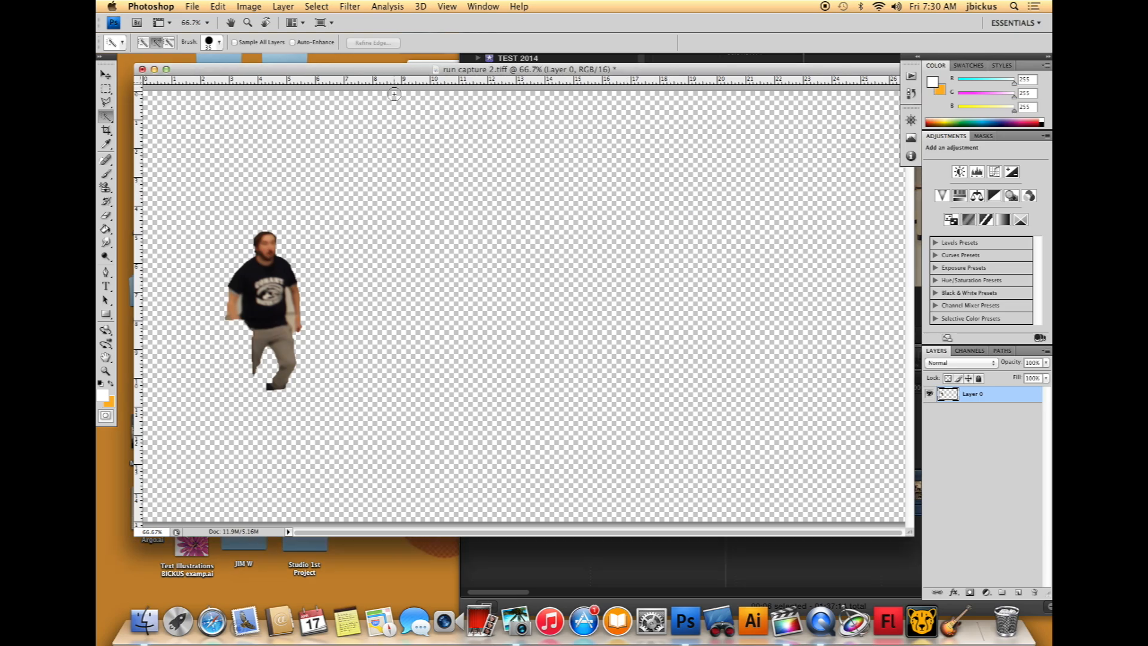
{"action": "left_click", "coordinate": [142, 71]}
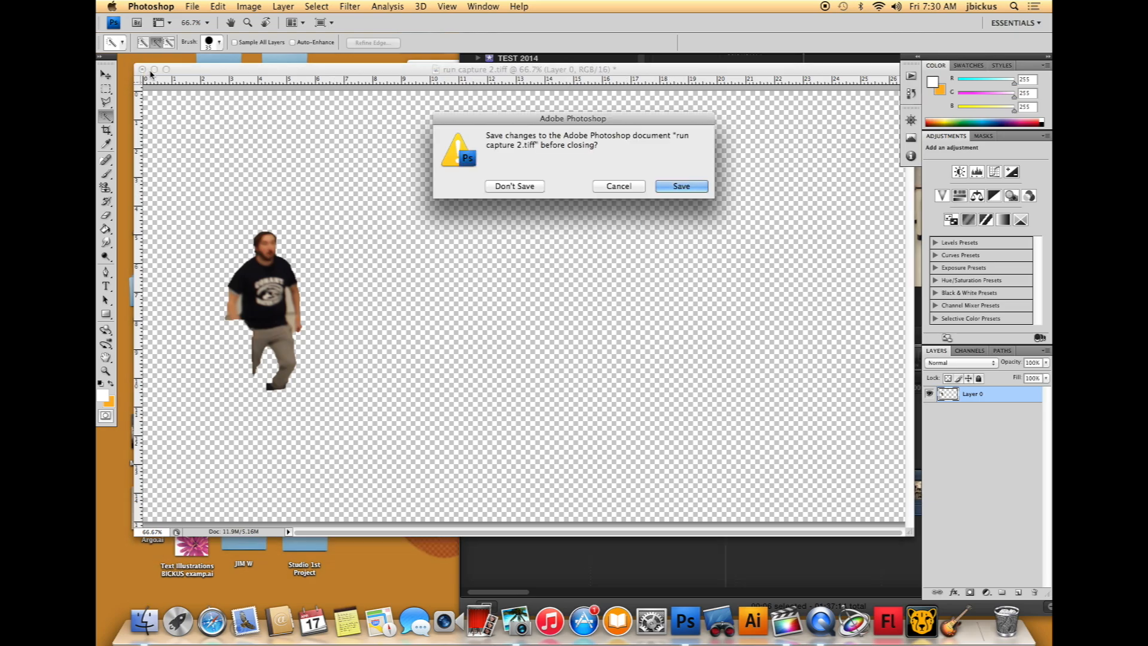
{"action": "left_click", "coordinate": [514, 186]}
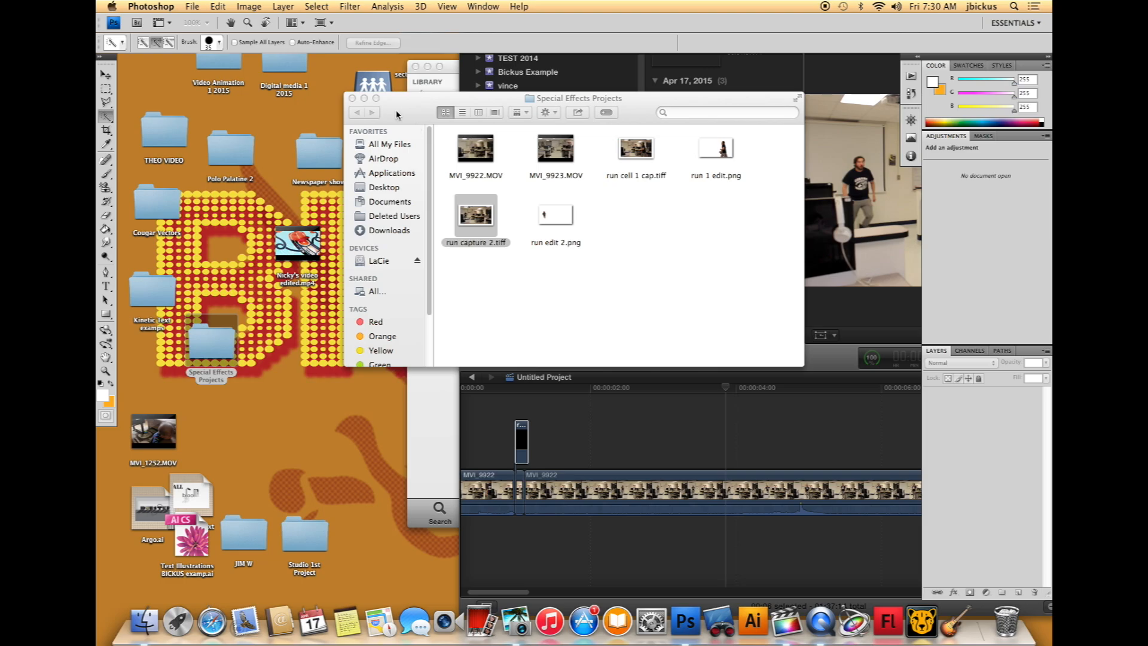
Step: Add run edit 2.png to the Final Cut Pro timeline at the playhead, connected above the MVI_9922 clip
{"action": "left_click_drag", "start_coordinate": [399, 116], "coordinate": [215, 104]}
{"action": "left_click_drag", "start_coordinate": [378, 209], "coordinate": [729, 439]}
{"action": "double_click", "coordinate": [745, 34]}
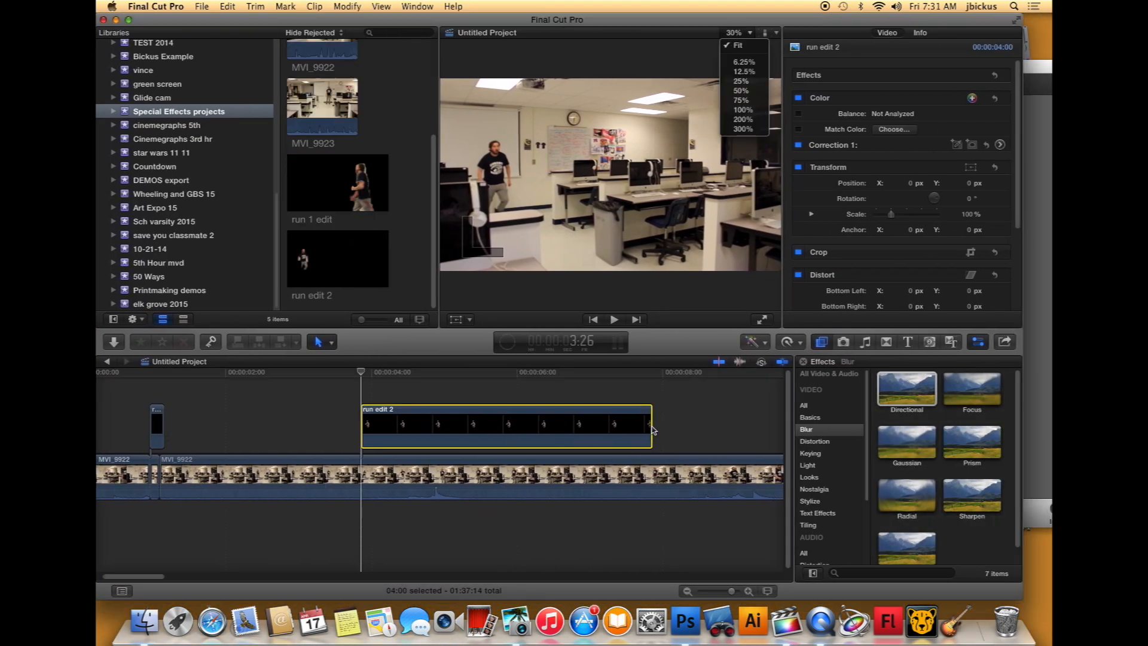
Step: Trim the end of the run edit 2 clip to a duration of 24 frames
{"action": "left_click", "coordinate": [652, 428]}
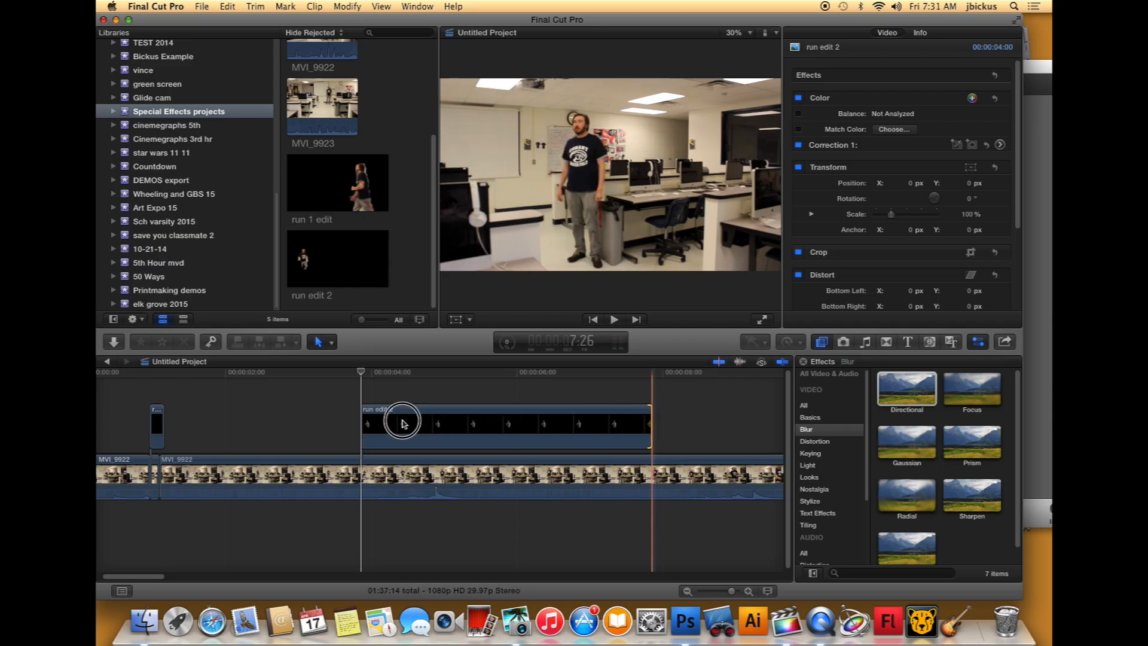
{"action": "key", "text": "alt+]"}
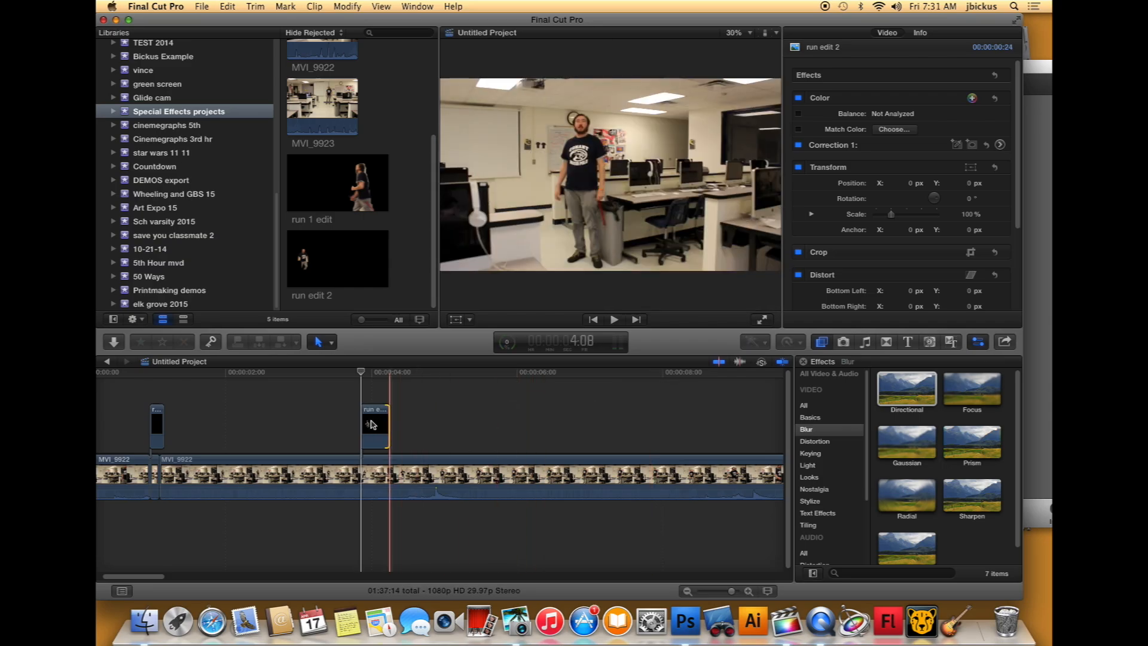
Step: Trim run edit 2 to a duration of 00:00:00:08, and split MVI_9922 at that clip's start and where the man stands mid-room
{"action": "left_click_drag", "start_coordinate": [383, 425], "coordinate": [371, 431]}
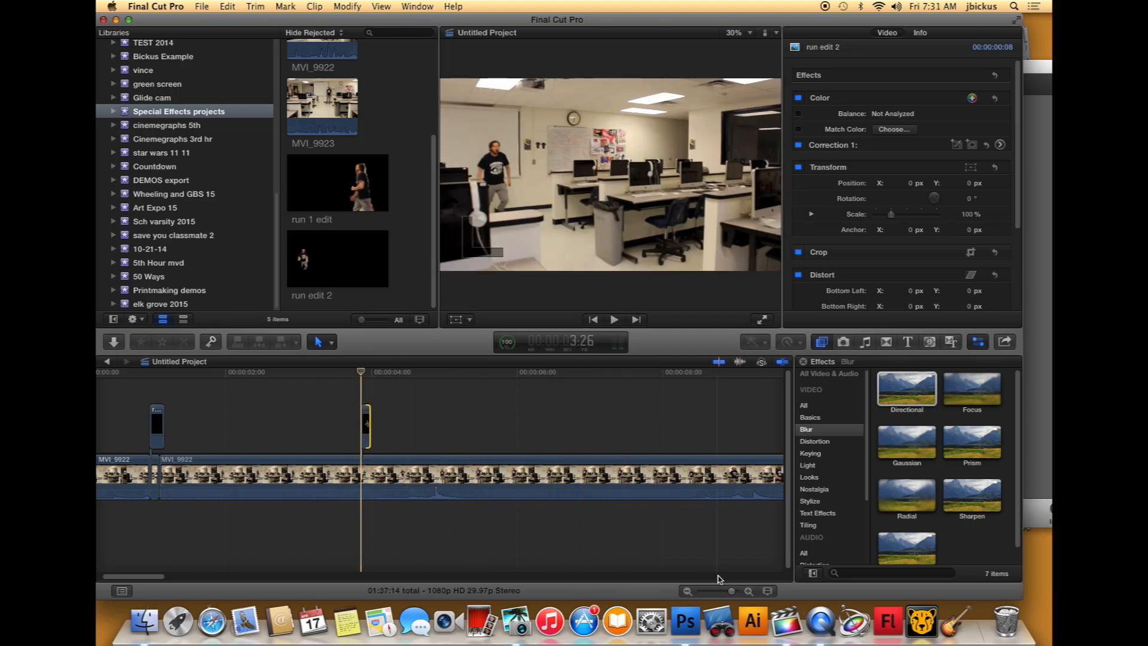
{"action": "left_click_drag", "start_coordinate": [731, 592], "coordinate": [736, 592]}
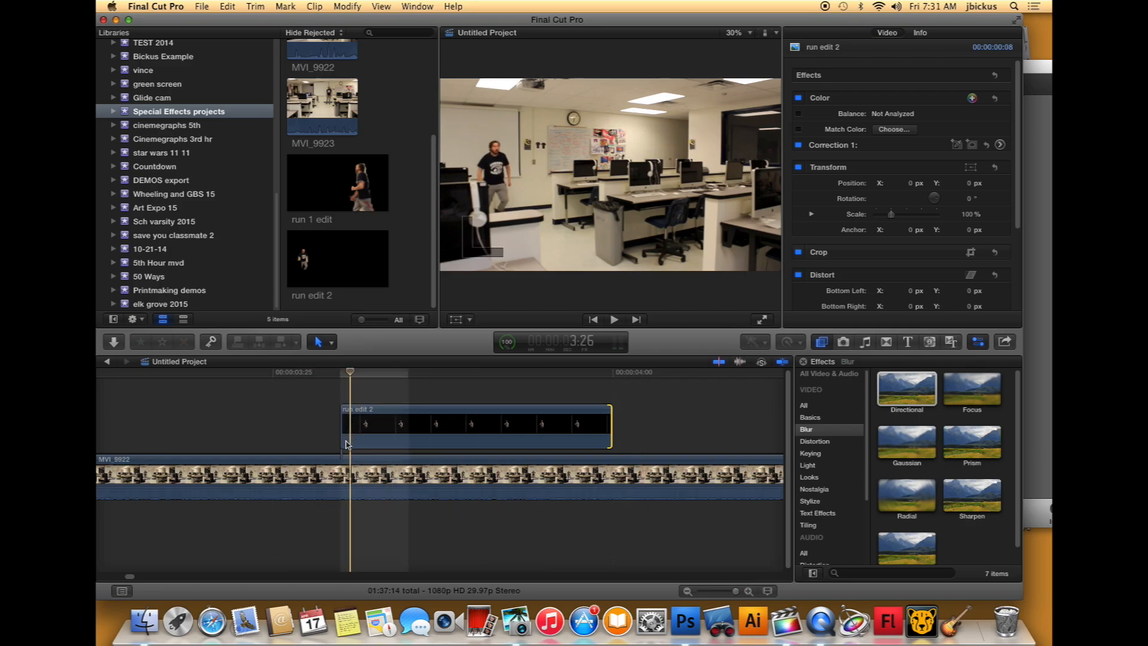
{"action": "key", "text": "b"}
{"action": "left_click", "coordinate": [348, 466]}
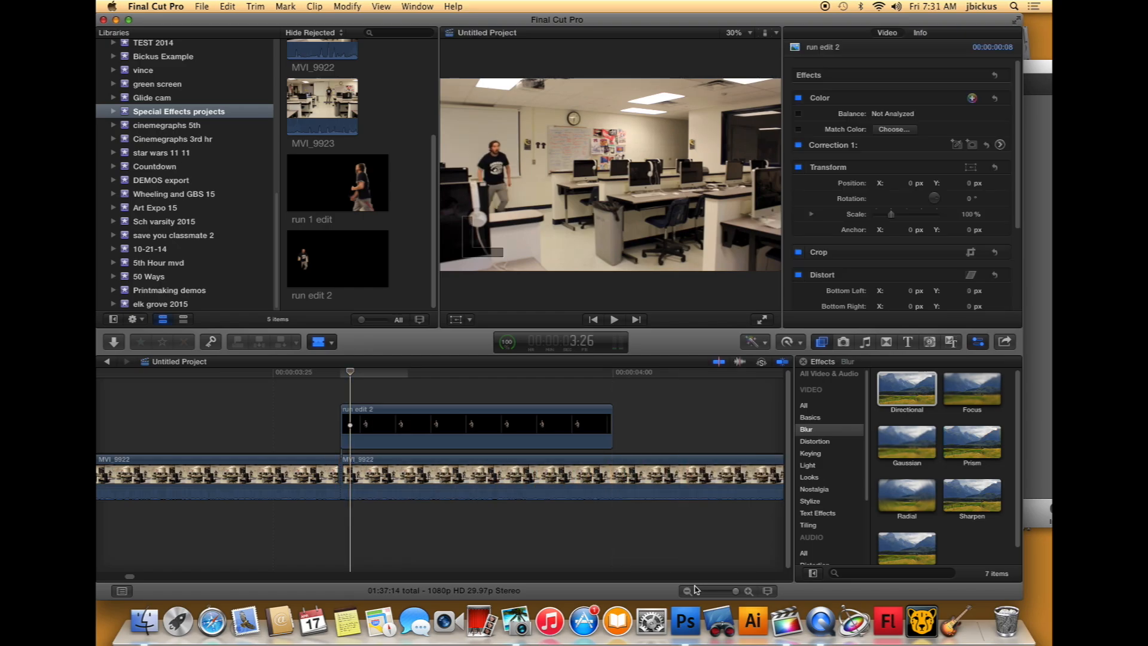
{"action": "left_click_drag", "start_coordinate": [743, 592], "coordinate": [730, 591]}
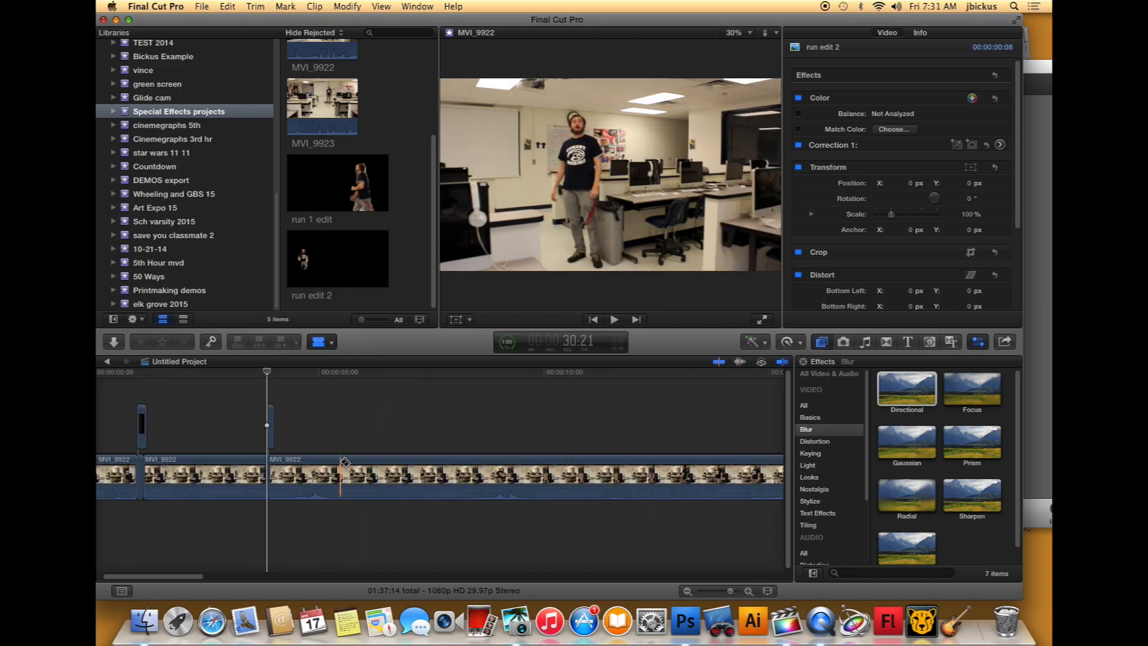
{"action": "left_click", "coordinate": [344, 465]}
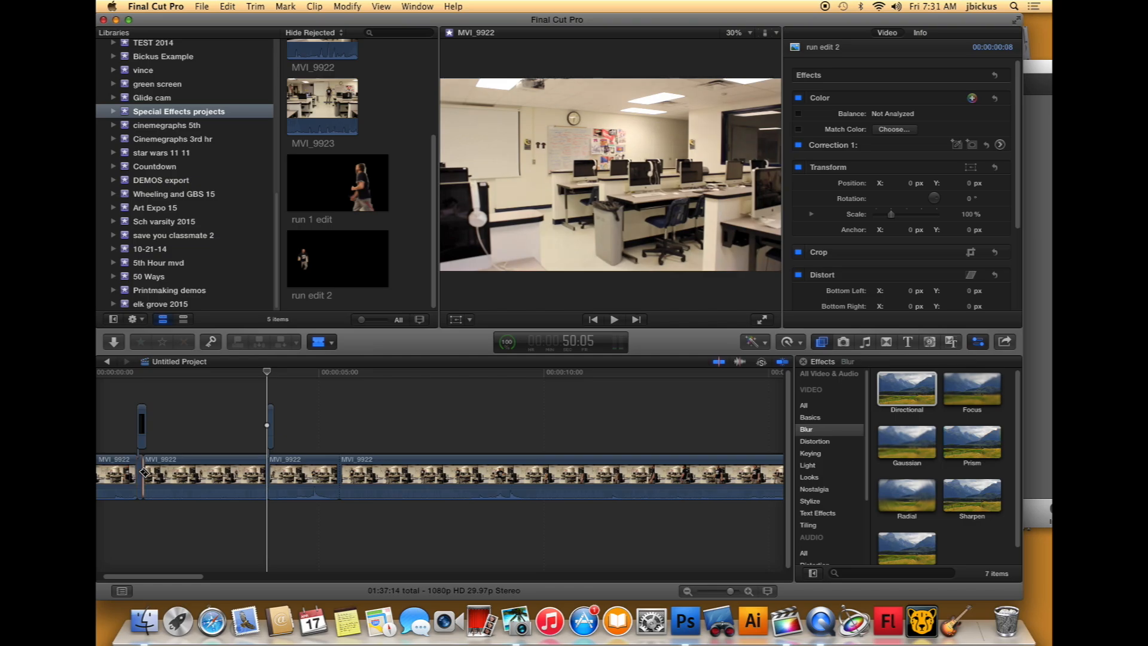
Step: Duplicate the four-frame MVI_9922 segment beneath run 1 edit as a connected clip, placed shortly after run 1 edit
{"action": "key", "text": "a"}
{"action": "left_click", "coordinate": [164, 453]}
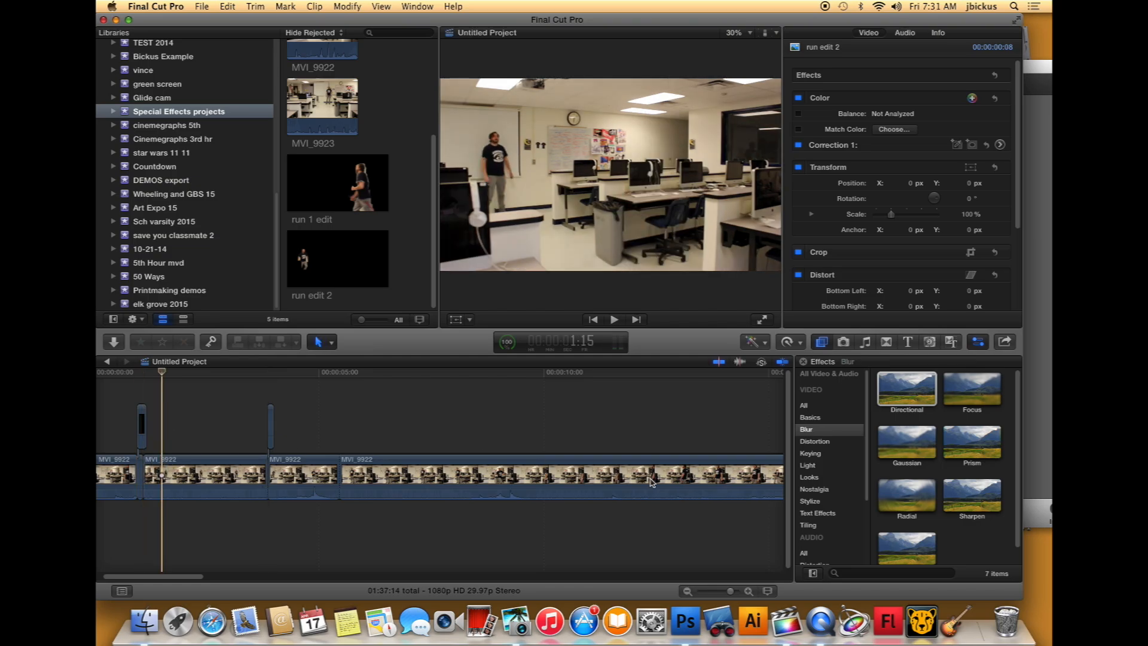
{"action": "left_click_drag", "start_coordinate": [730, 590], "coordinate": [735, 591]}
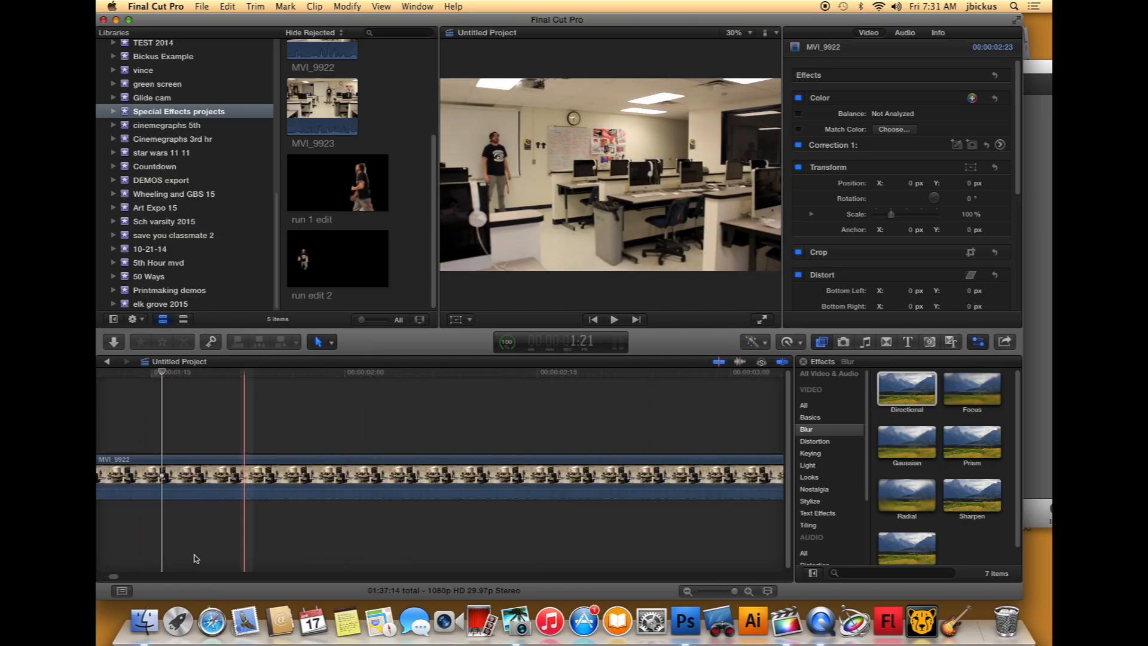
{"action": "left_click_drag", "start_coordinate": [113, 576], "coordinate": [102, 575]}
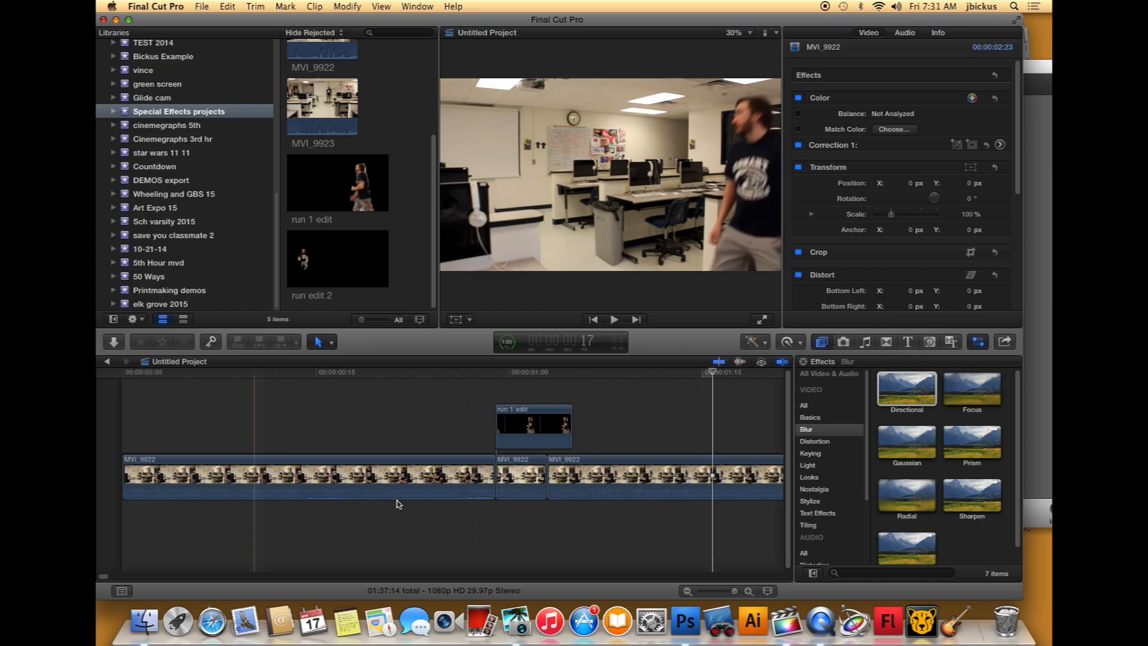
{"action": "left_click", "coordinate": [530, 468]}
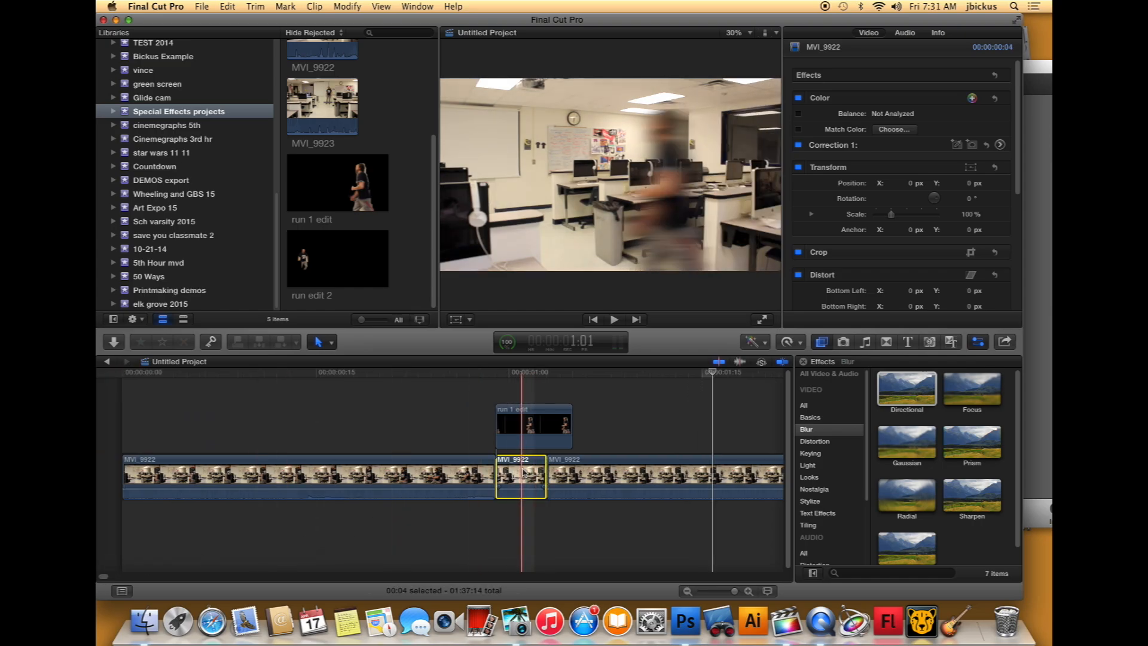
{"action": "left_click_drag", "start_coordinate": [523, 472], "coordinate": [667, 391]}
{"action": "left_click", "coordinate": [657, 375]}
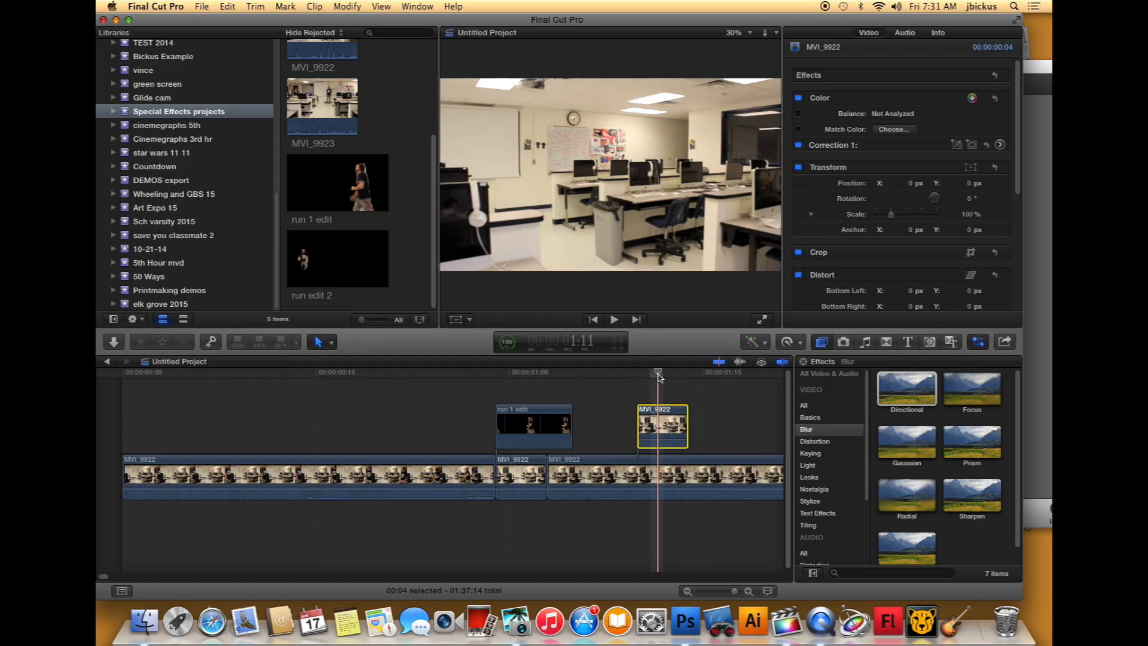
Step: Insert the duplicated four-frame MVI_9922 clip into the main storyline at 00:00:03:26 and realign run edit 2 directly above it
{"action": "scroll", "coordinate": [651, 394], "scroll_direction": "right", "scroll_amount": 3}
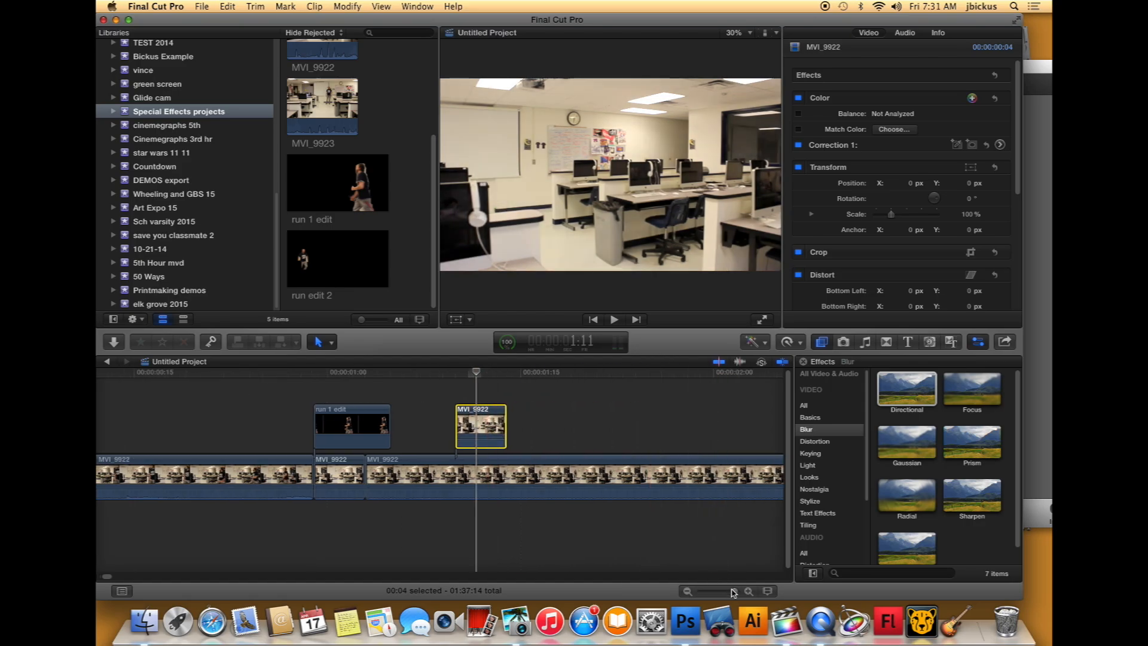
{"action": "left_click_drag", "start_coordinate": [734, 591], "coordinate": [731, 592]}
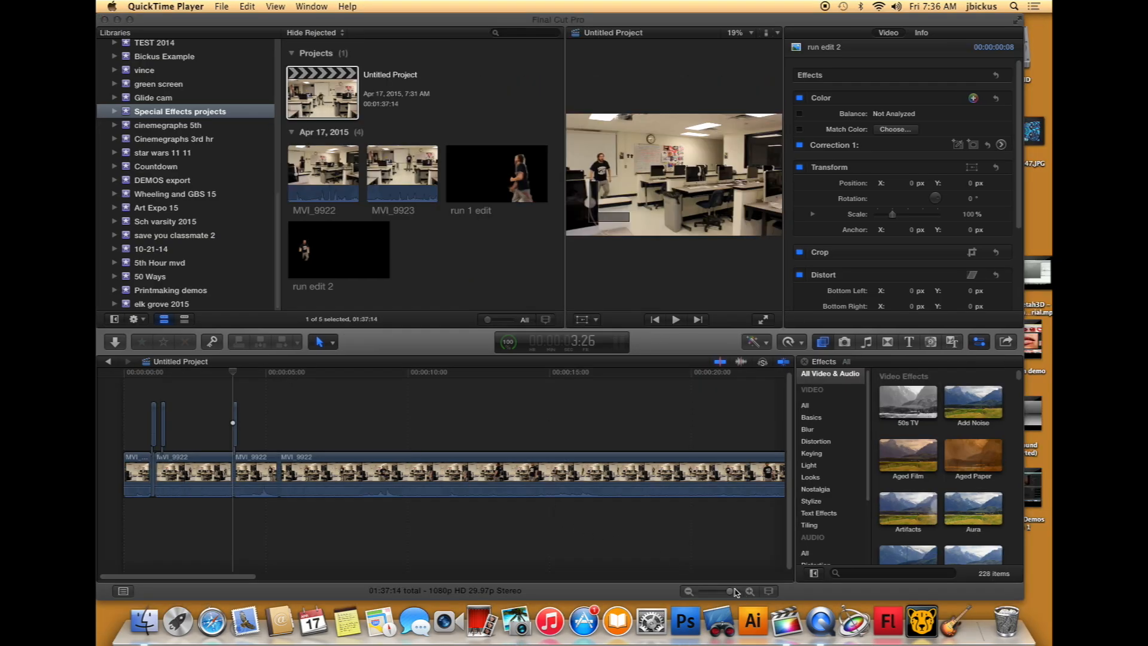
{"action": "left_click_drag", "start_coordinate": [734, 592], "coordinate": [737, 592]}
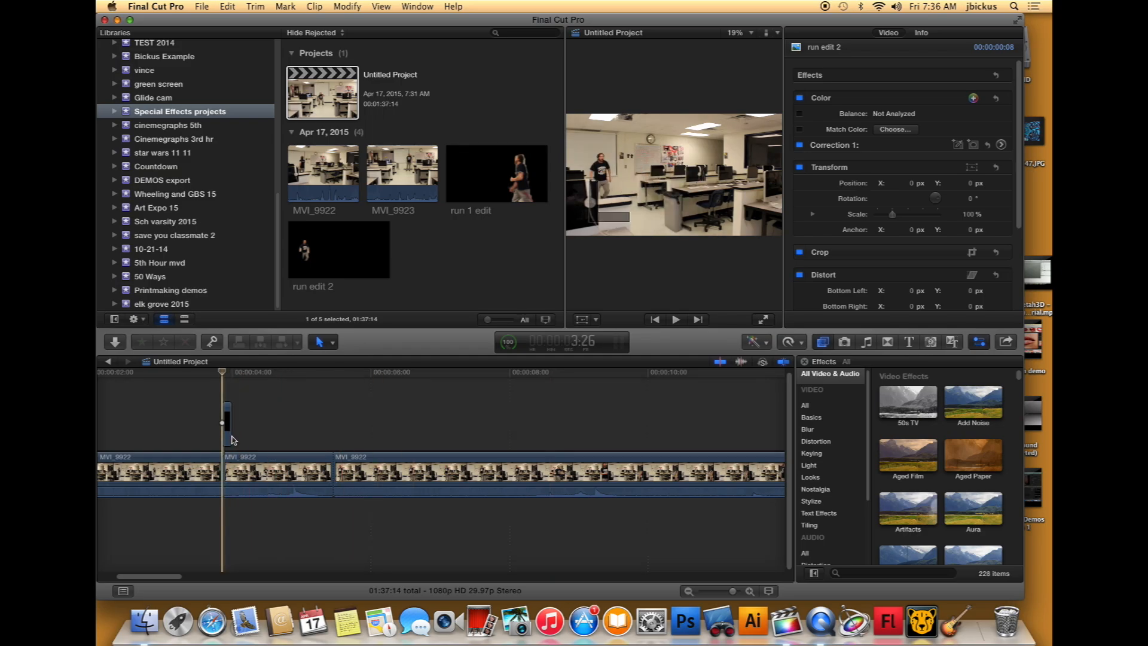
{"action": "scroll", "coordinate": [233, 440], "scroll_direction": "left", "scroll_amount": 5}
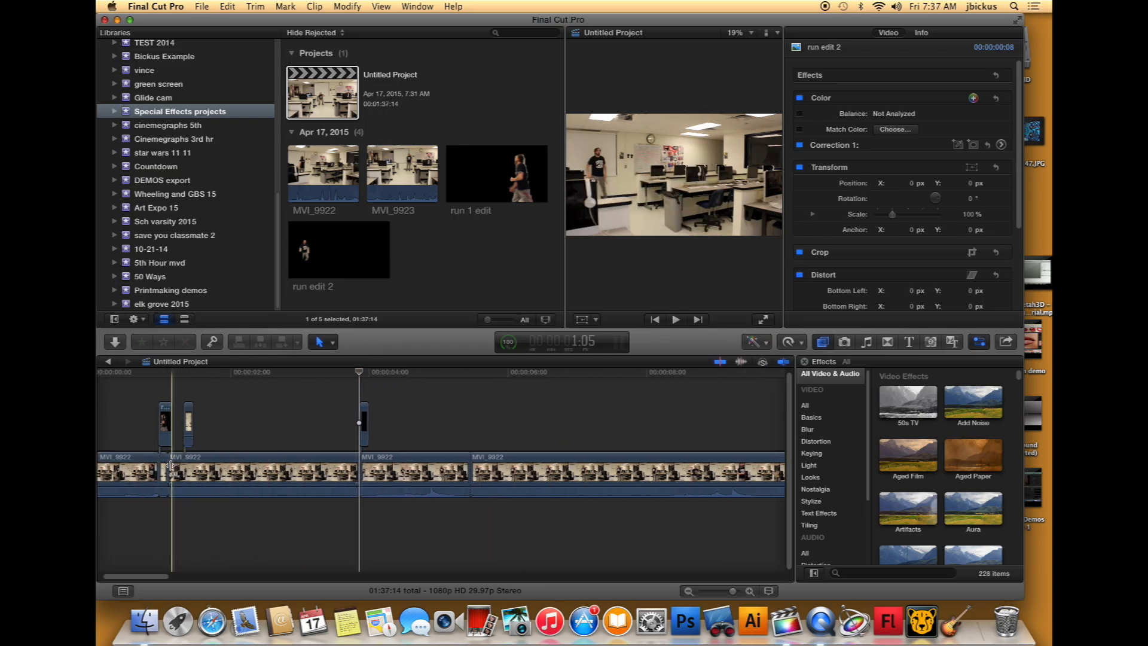
{"action": "left_click", "coordinate": [165, 473]}
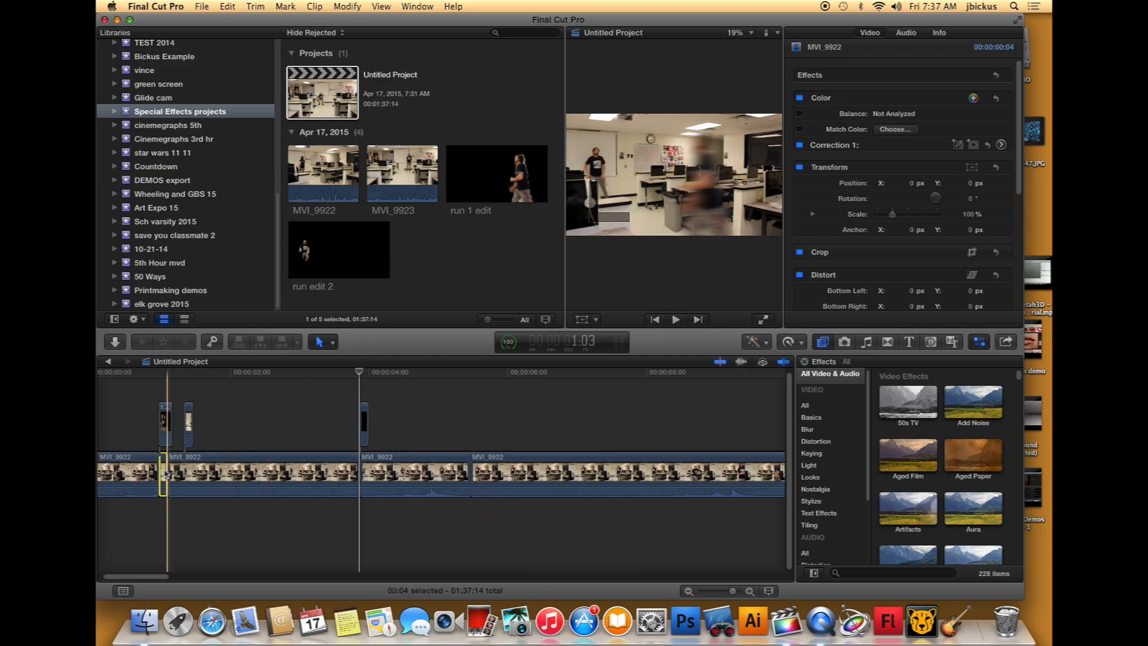
{"action": "left_click", "coordinate": [189, 413]}
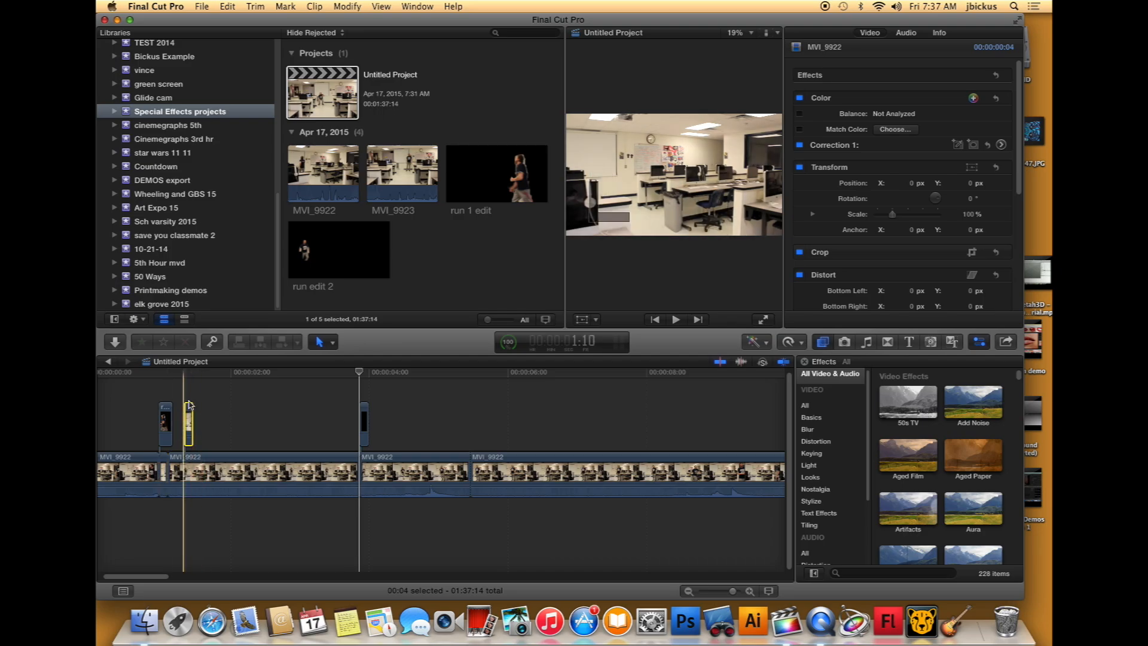
{"action": "left_click_drag", "start_coordinate": [189, 418], "coordinate": [369, 473]}
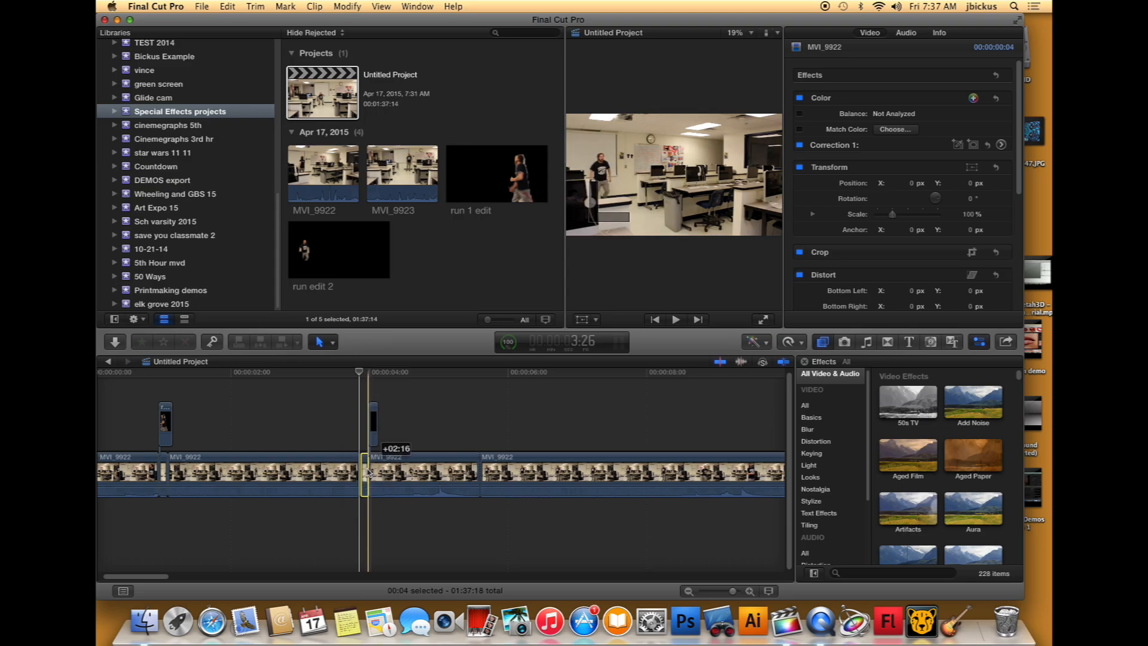
{"action": "left_click_drag", "start_coordinate": [732, 591], "coordinate": [734, 591]}
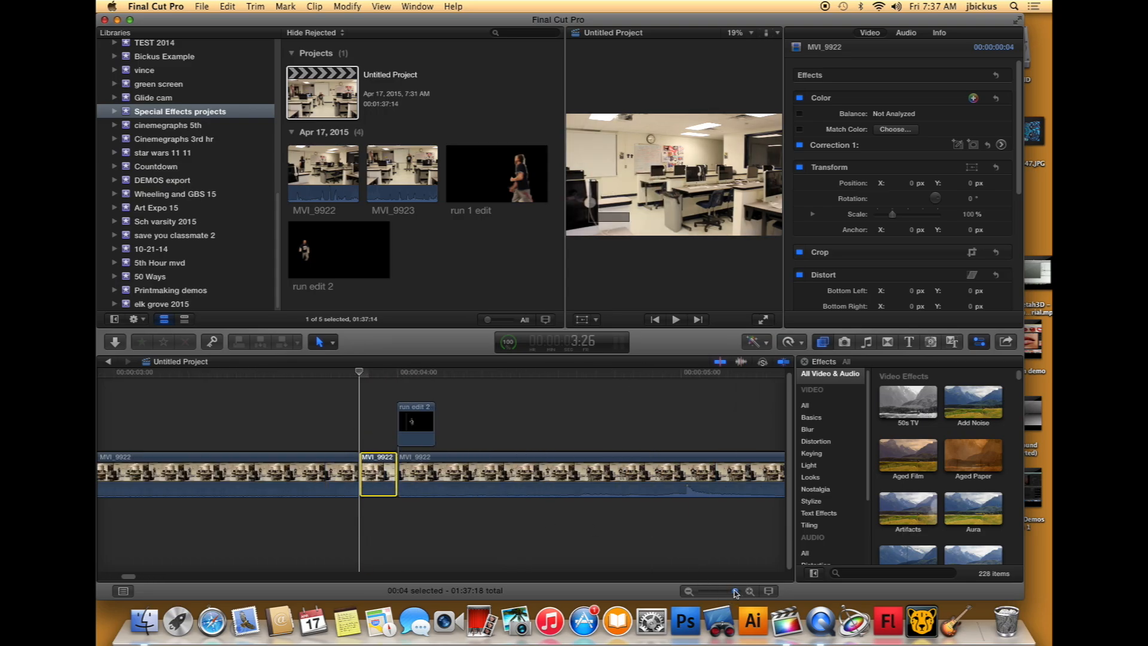
{"action": "left_click_drag", "start_coordinate": [410, 407], "coordinate": [594, 400]}
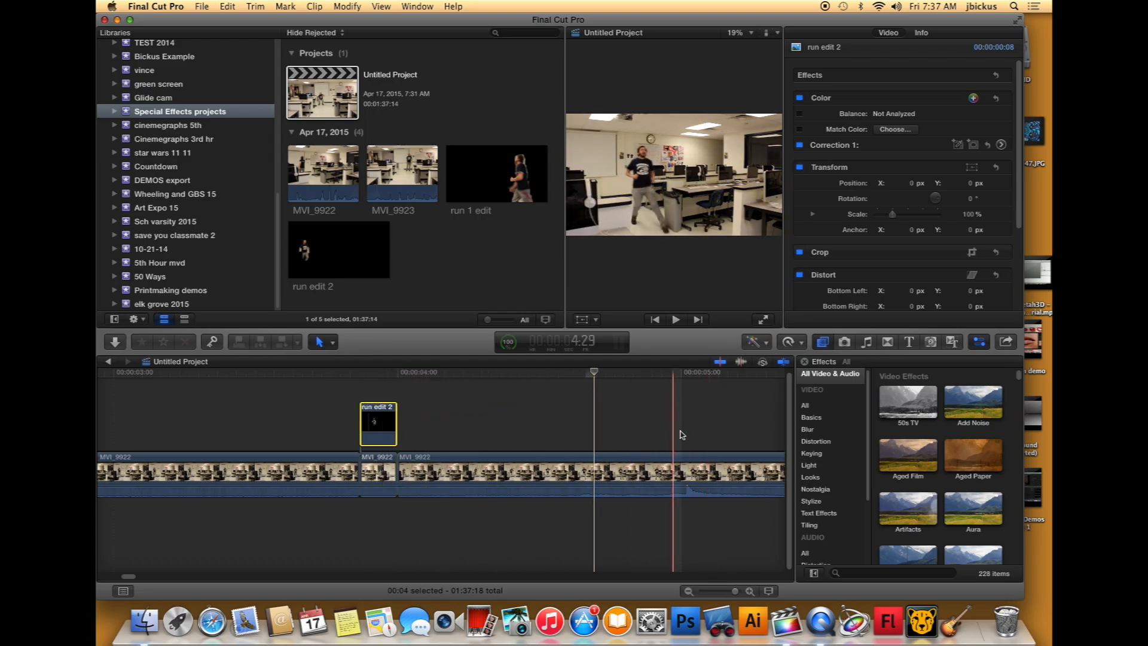
Step: Delete the MVI_9922 segment between the inserted four-frame clip and the cut where the man stands mid-room
{"action": "left_click_drag", "start_coordinate": [735, 591], "coordinate": [733, 591]}
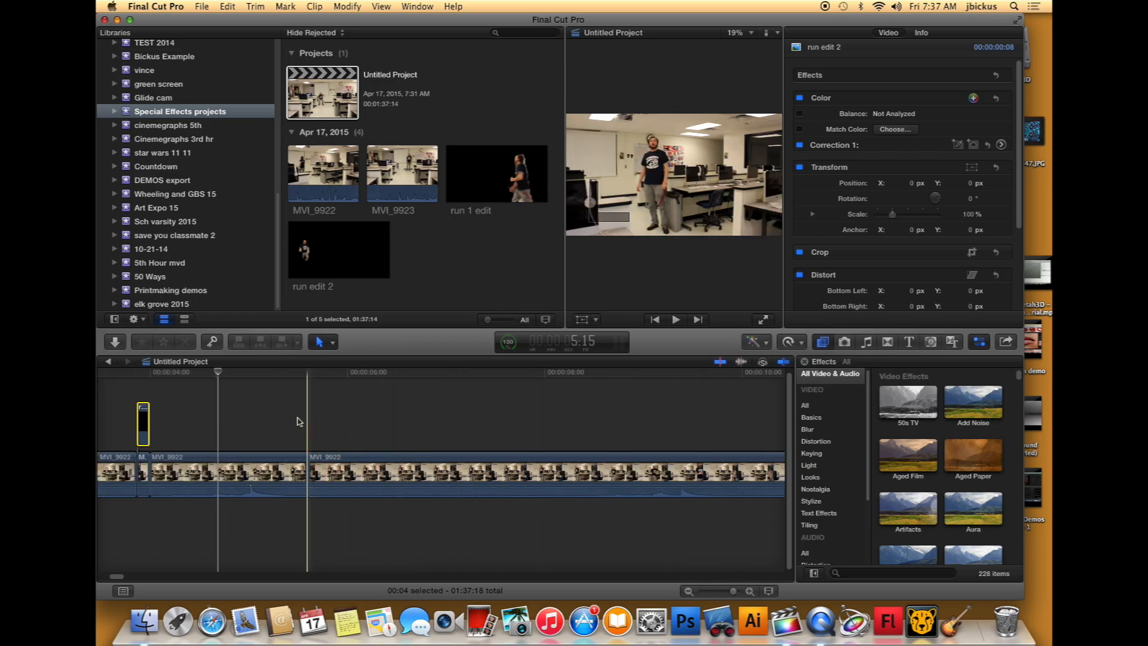
{"action": "left_click", "coordinate": [241, 469]}
{"action": "key", "text": "Delete"}
{"action": "key", "text": "super+4"}
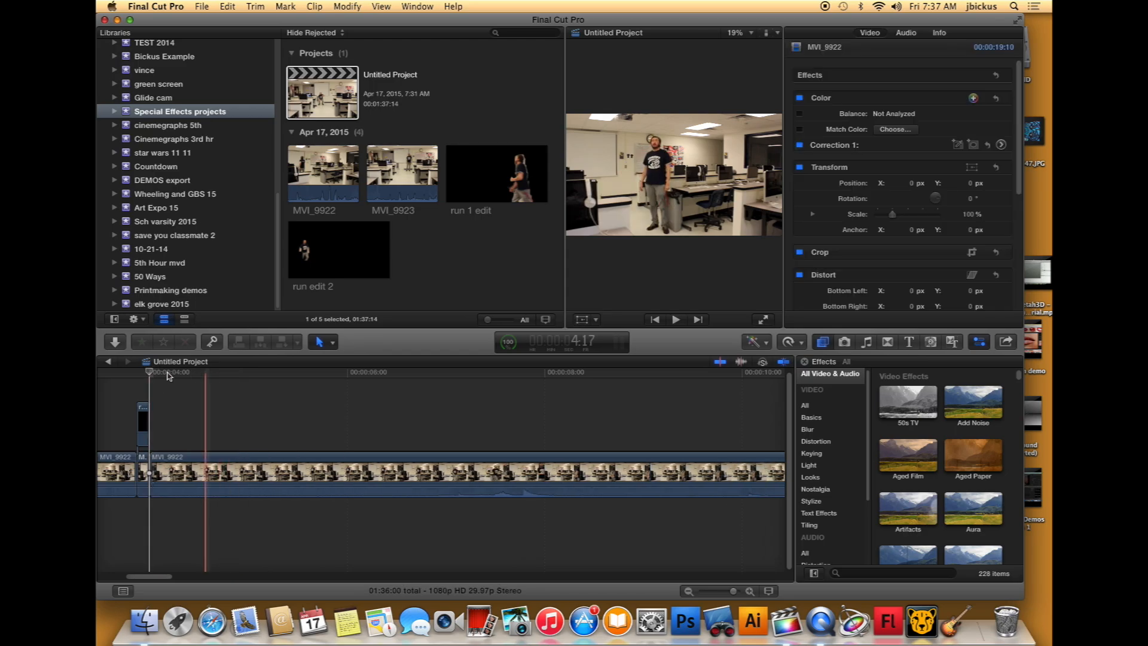
Step: Play back the timeline from just before run edit 2 to review the second super-speed run
{"action": "left_click", "coordinate": [123, 386]}
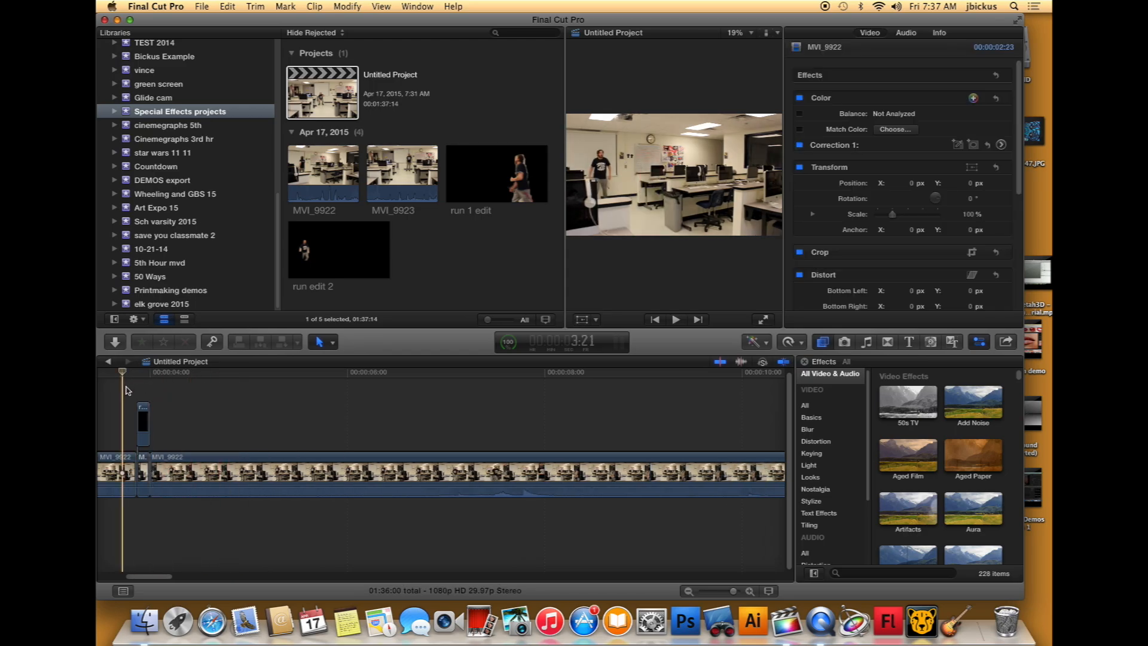
{"action": "key", "text": "space"}
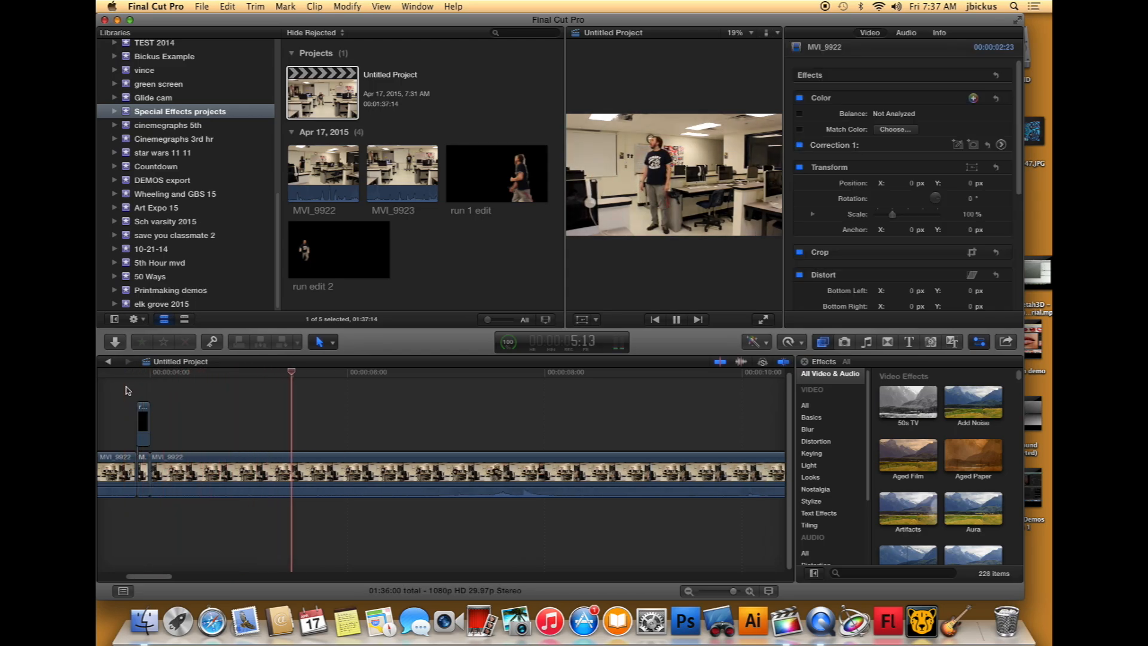
{"action": "left_click", "coordinate": [138, 387]}
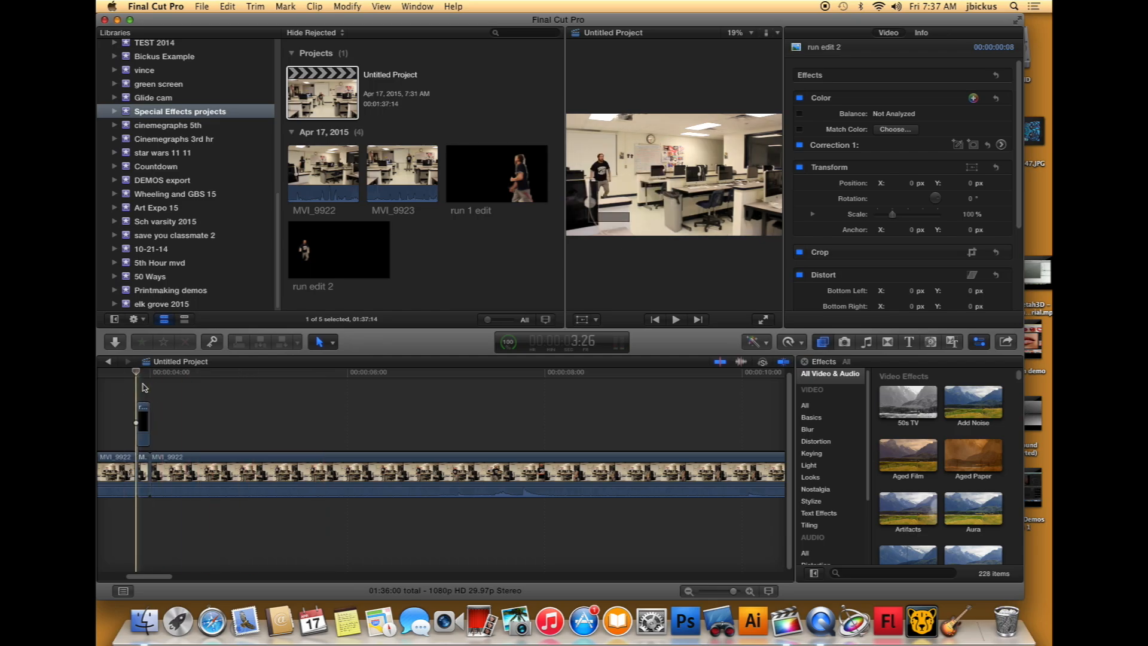
{"action": "left_click_drag", "start_coordinate": [733, 590], "coordinate": [736, 592]}
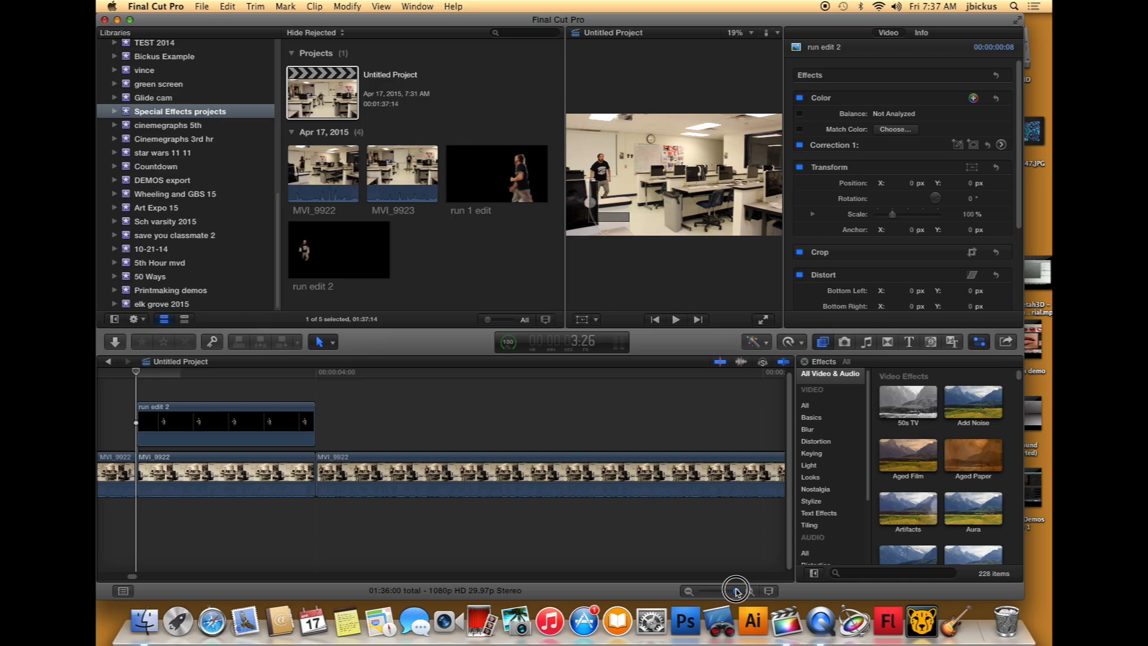
{"action": "left_click_drag", "start_coordinate": [136, 372], "coordinate": [378, 373]}
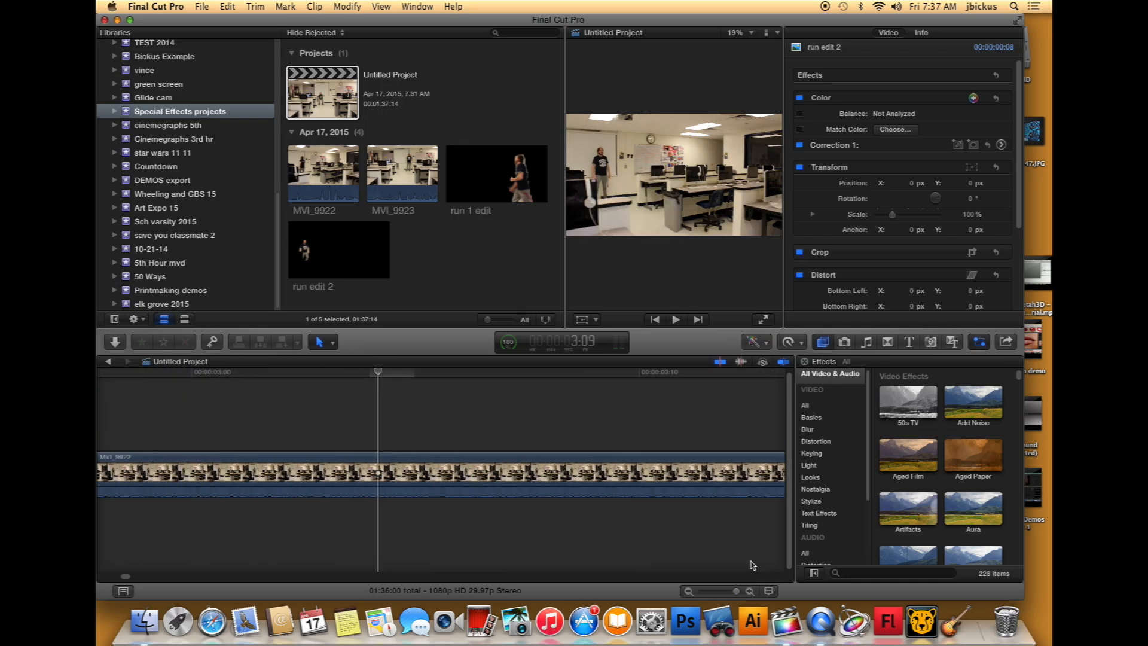
{"action": "left_click_drag", "start_coordinate": [735, 591], "coordinate": [734, 591]}
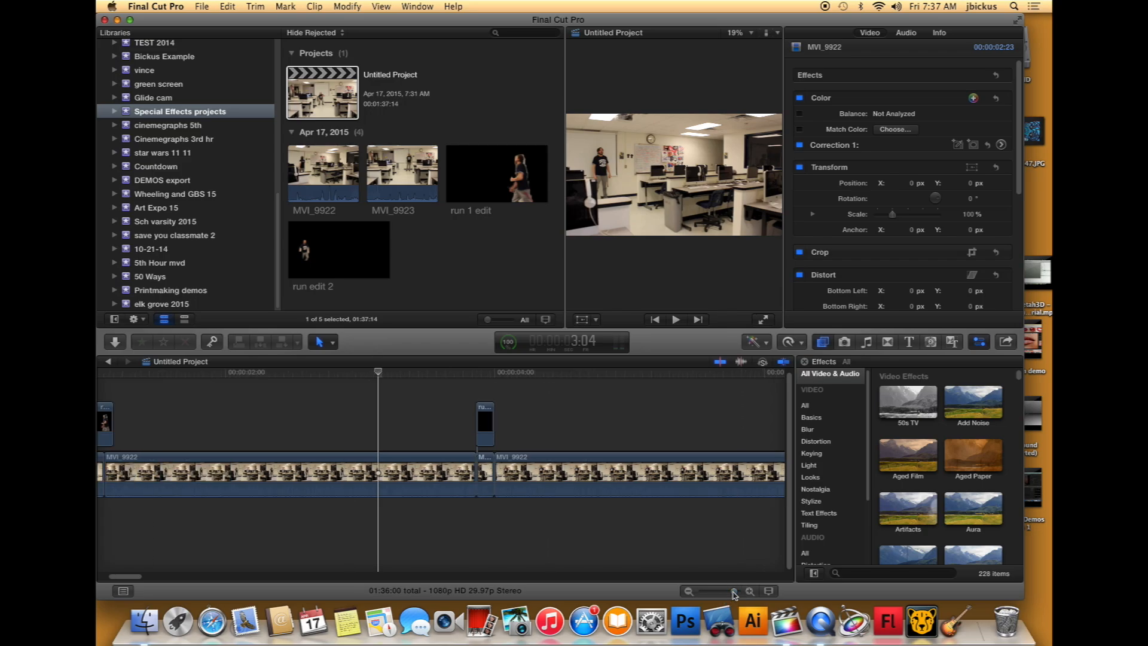
{"action": "left_click", "coordinate": [461, 379]}
{"action": "key", "text": "space"}
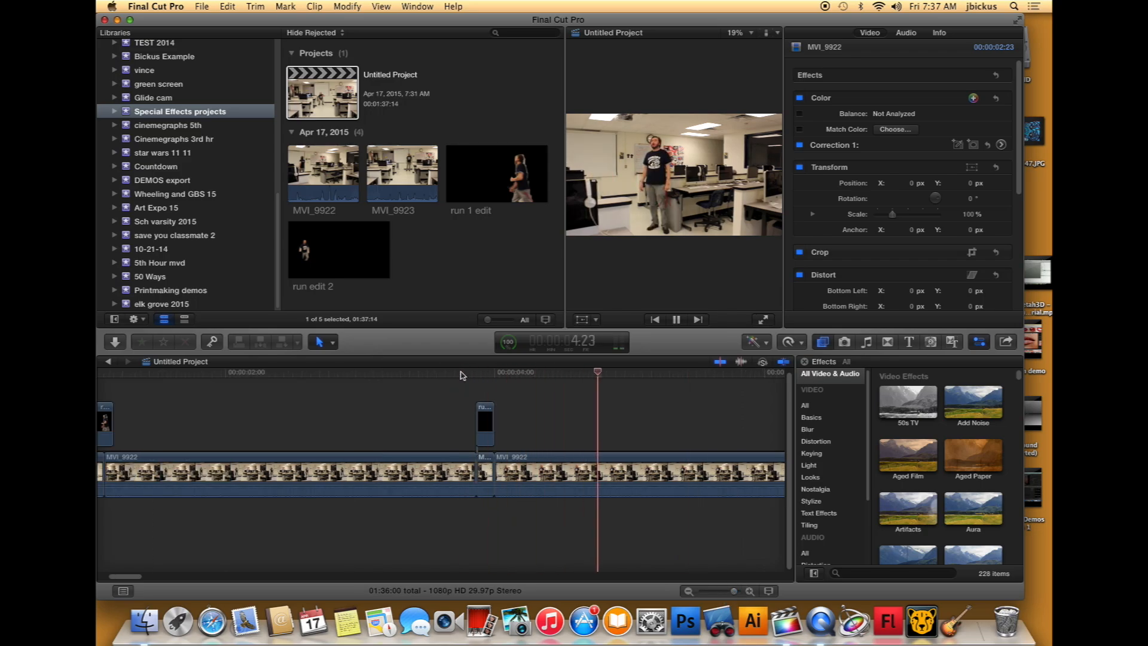
{"action": "key", "text": "space"}
Step: Apply the Directional blur effect to the run edit 2 clip and place the playhead on the clip's first frame
{"action": "left_click", "coordinate": [487, 423]}
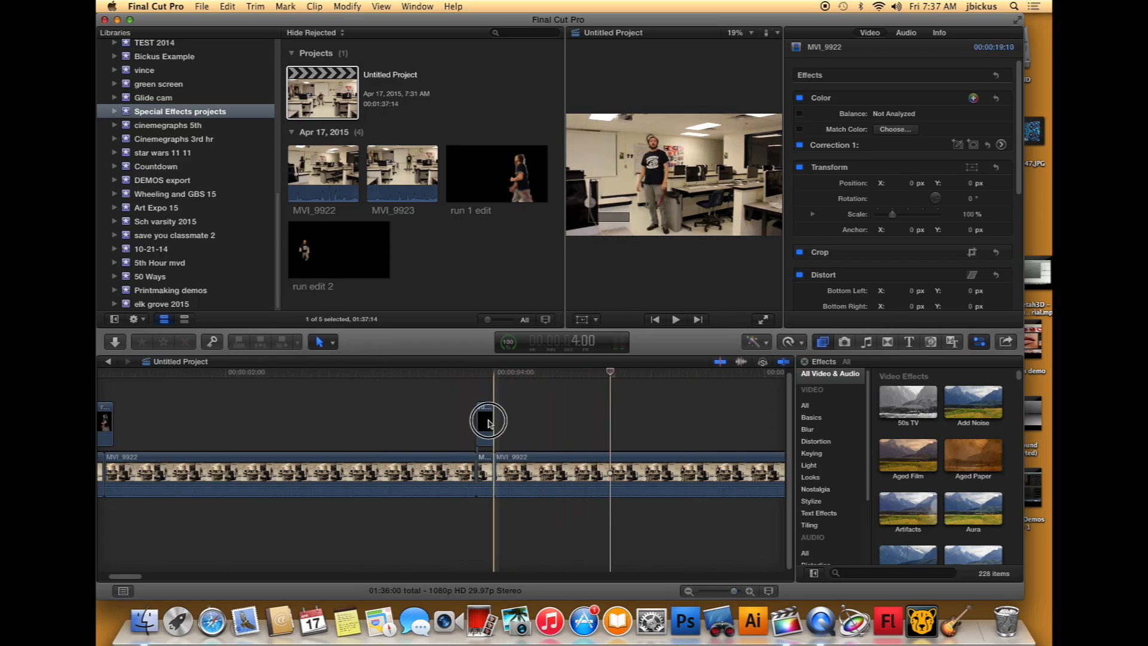
{"action": "left_click", "coordinate": [485, 375]}
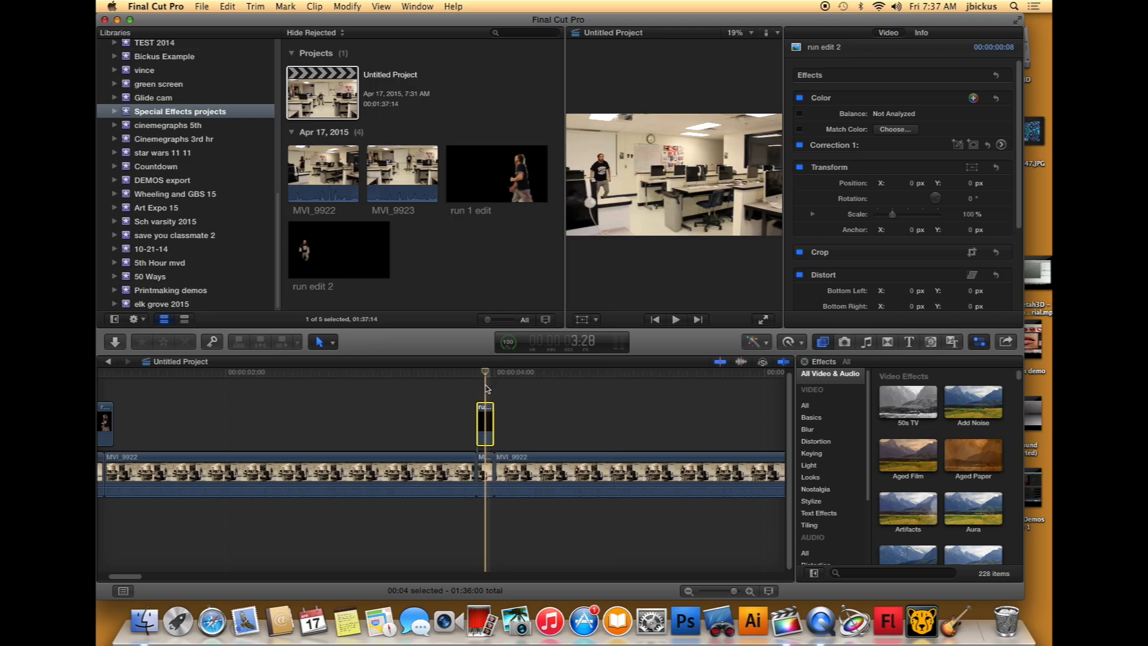
{"action": "left_click", "coordinate": [488, 389]}
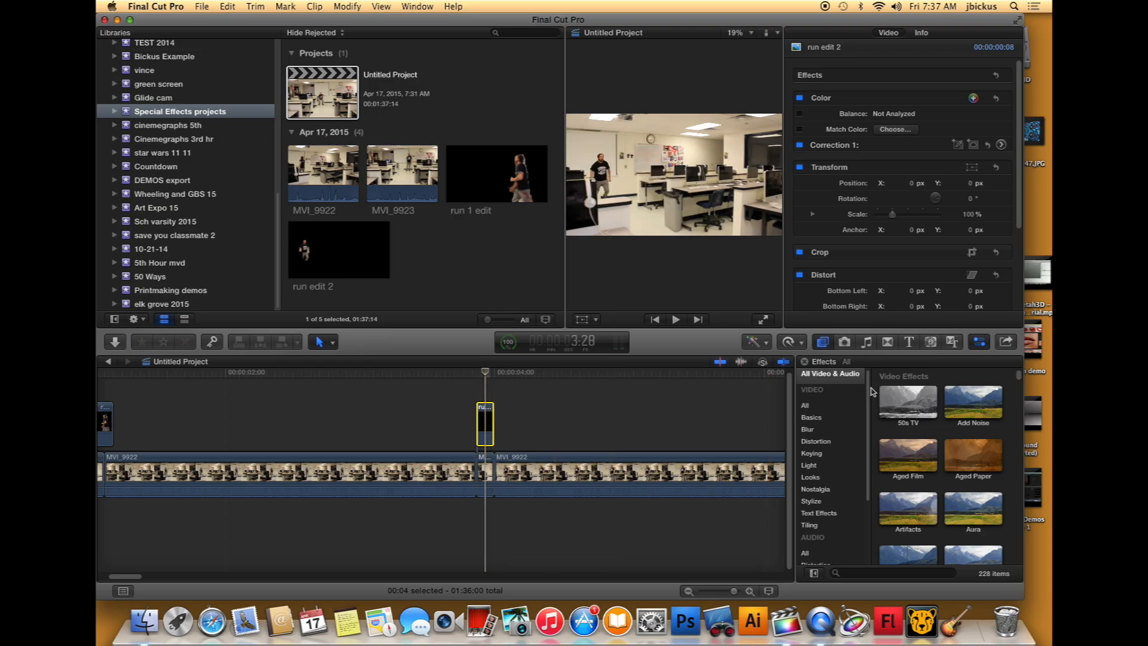
{"action": "left_click", "coordinate": [824, 343]}
{"action": "left_click", "coordinate": [824, 342]}
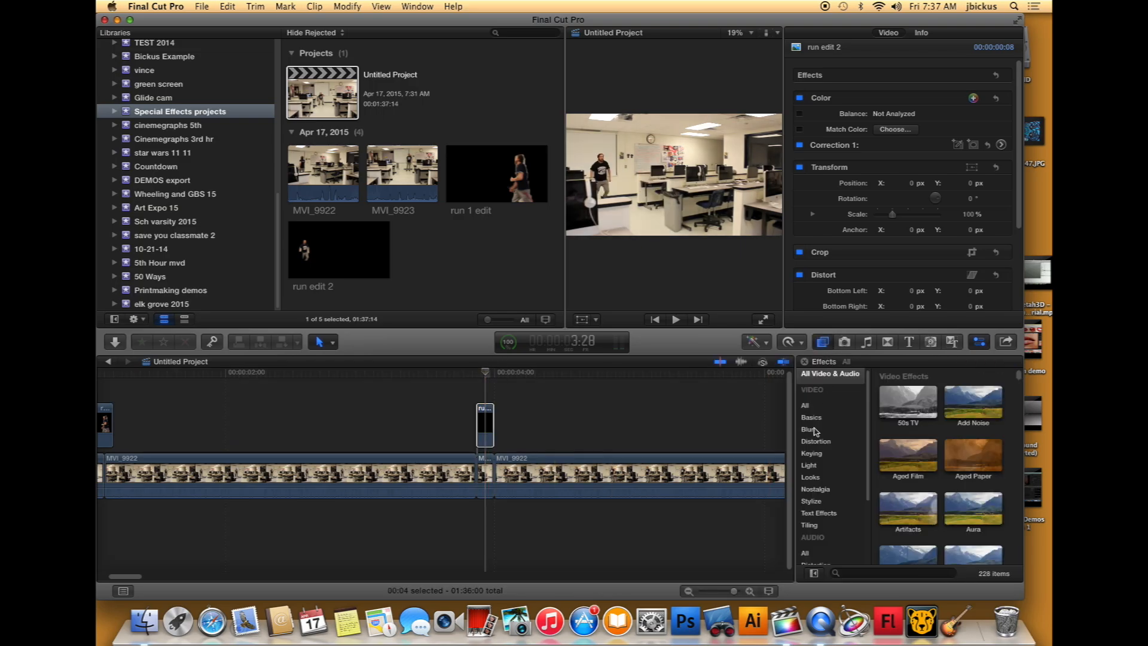
{"action": "left_click", "coordinate": [824, 429]}
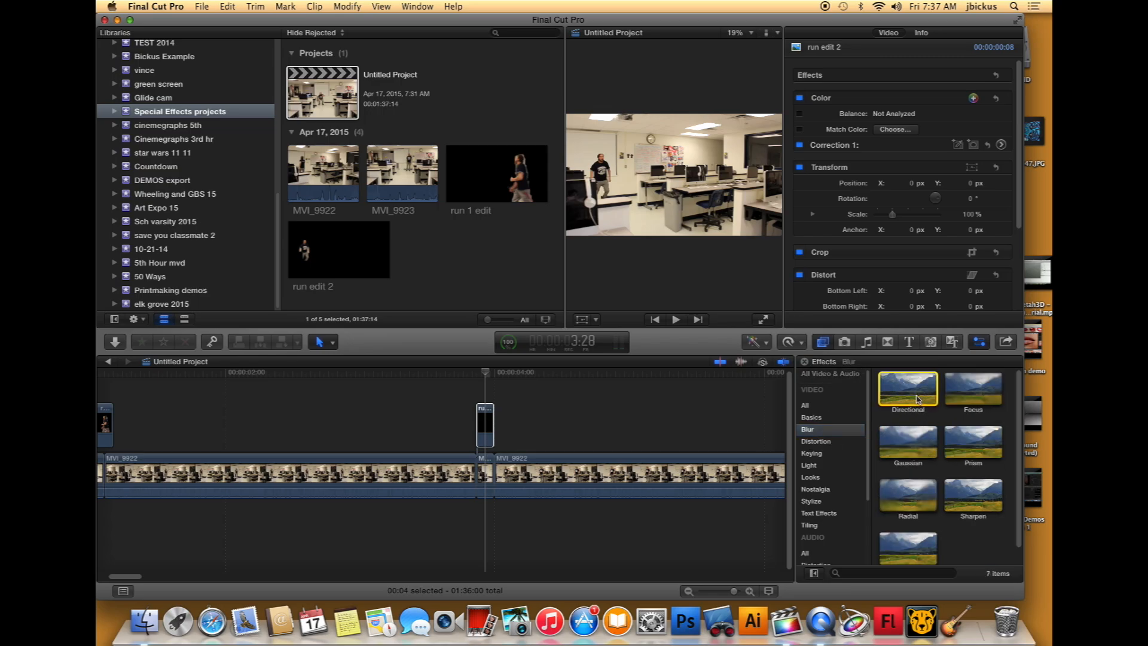
{"action": "left_click_drag", "start_coordinate": [921, 396], "coordinate": [485, 430]}
{"action": "left_click", "coordinate": [485, 431]}
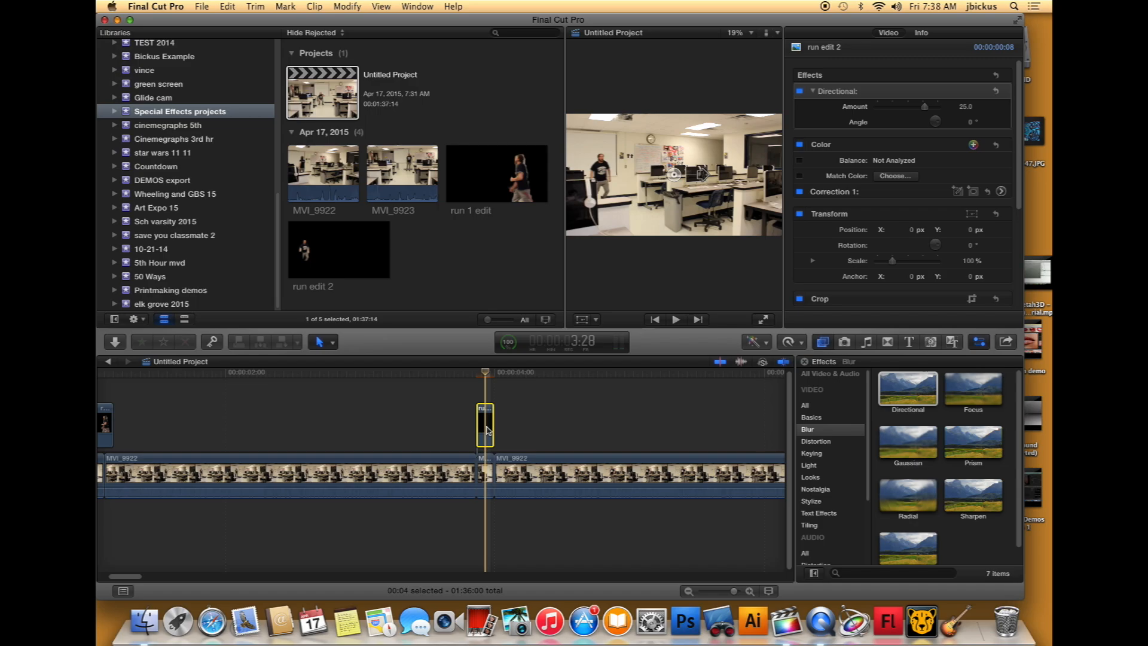
{"action": "left_click_drag", "start_coordinate": [485, 372], "coordinate": [477, 371]}
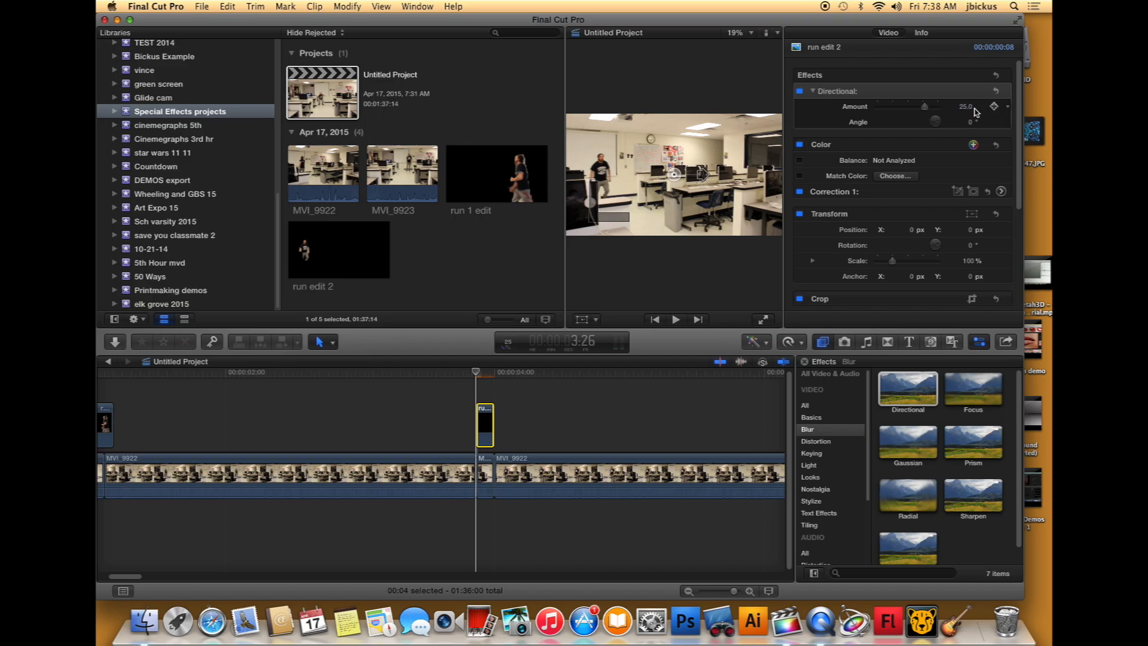
Step: Keyframe the Directional amount on run edit 2's first frame, then raise it to about 79.9 at 359.3° one frame on, at 00:00:03:27
{"action": "left_click", "coordinate": [993, 107]}
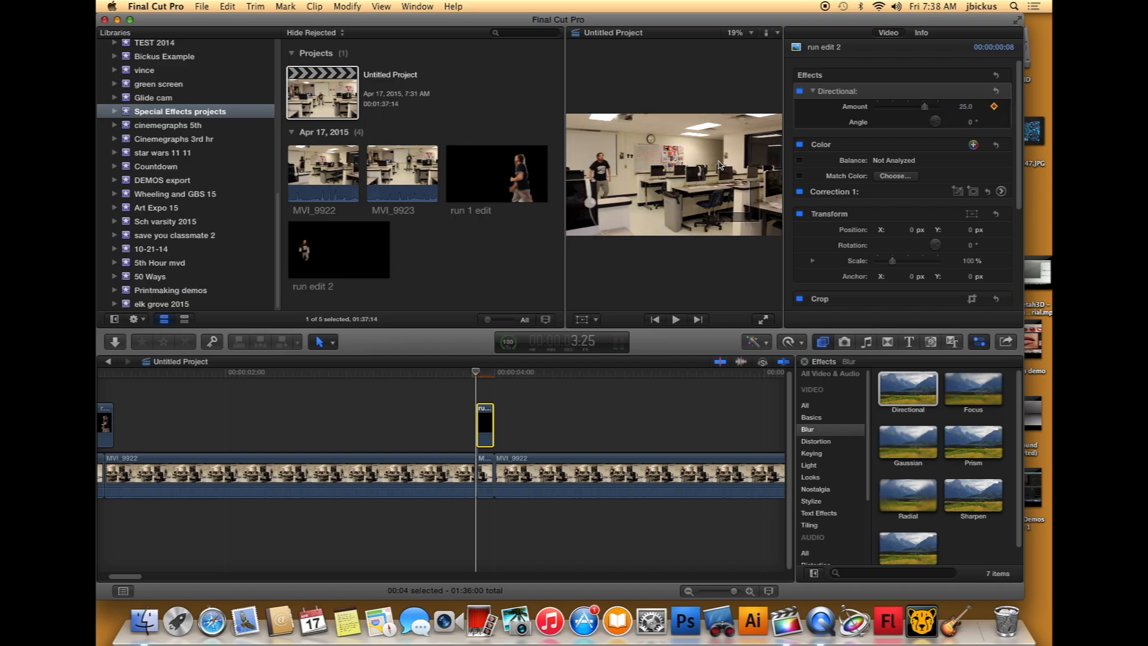
{"action": "left_click", "coordinate": [635, 175]}
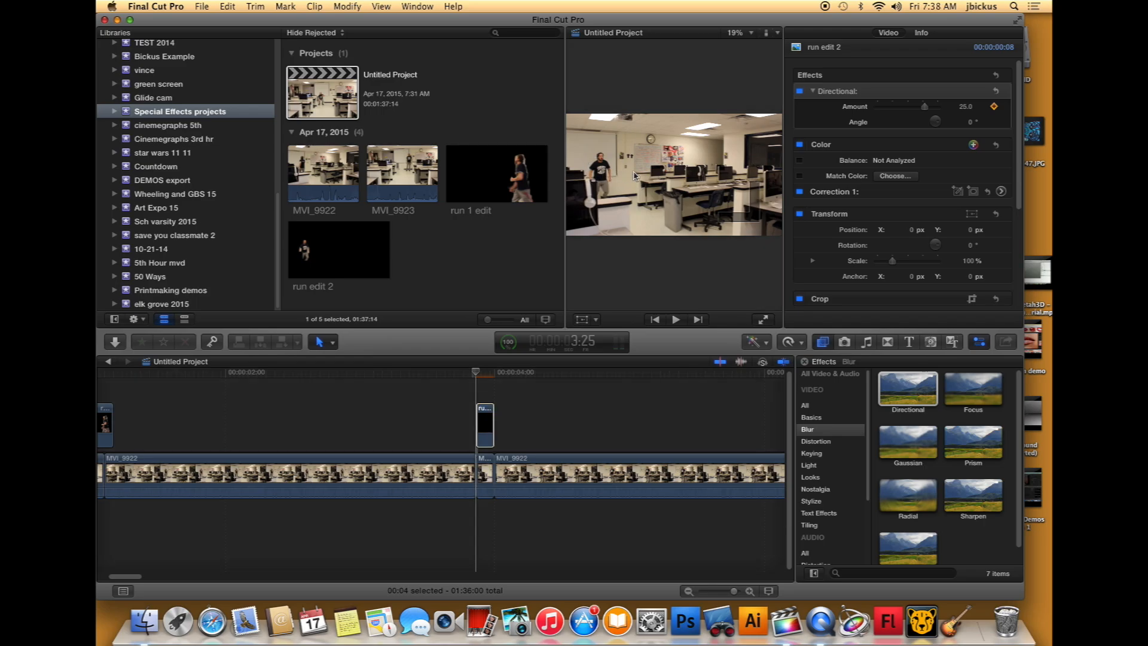
{"action": "left_click", "coordinate": [482, 426]}
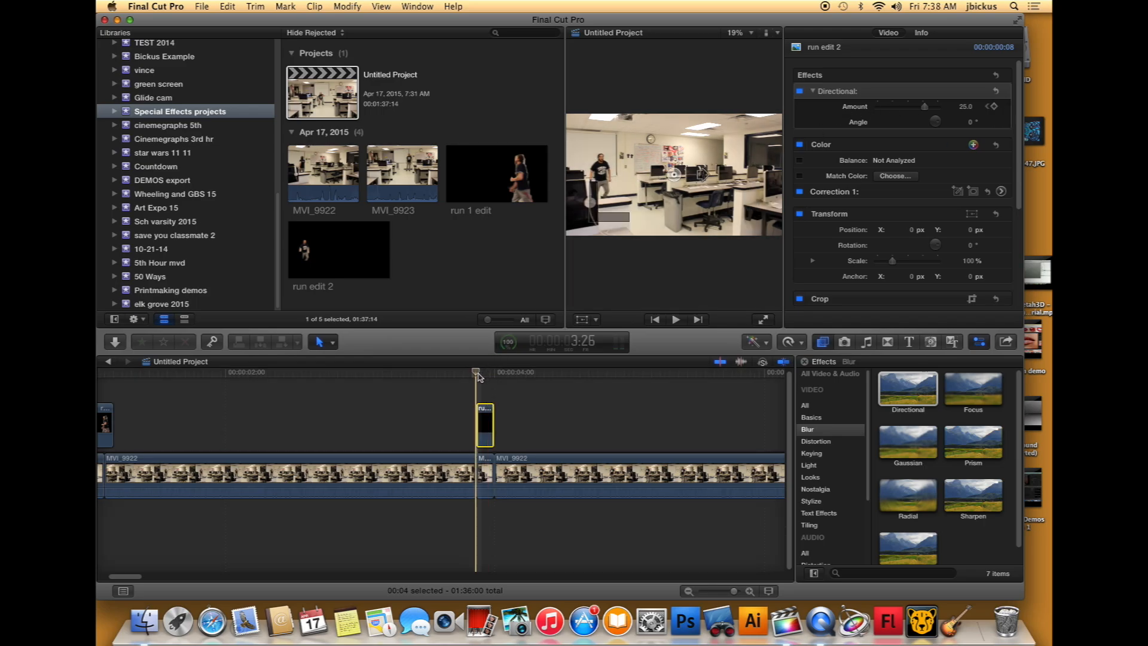
{"action": "left_click_drag", "start_coordinate": [702, 177], "coordinate": [735, 175]}
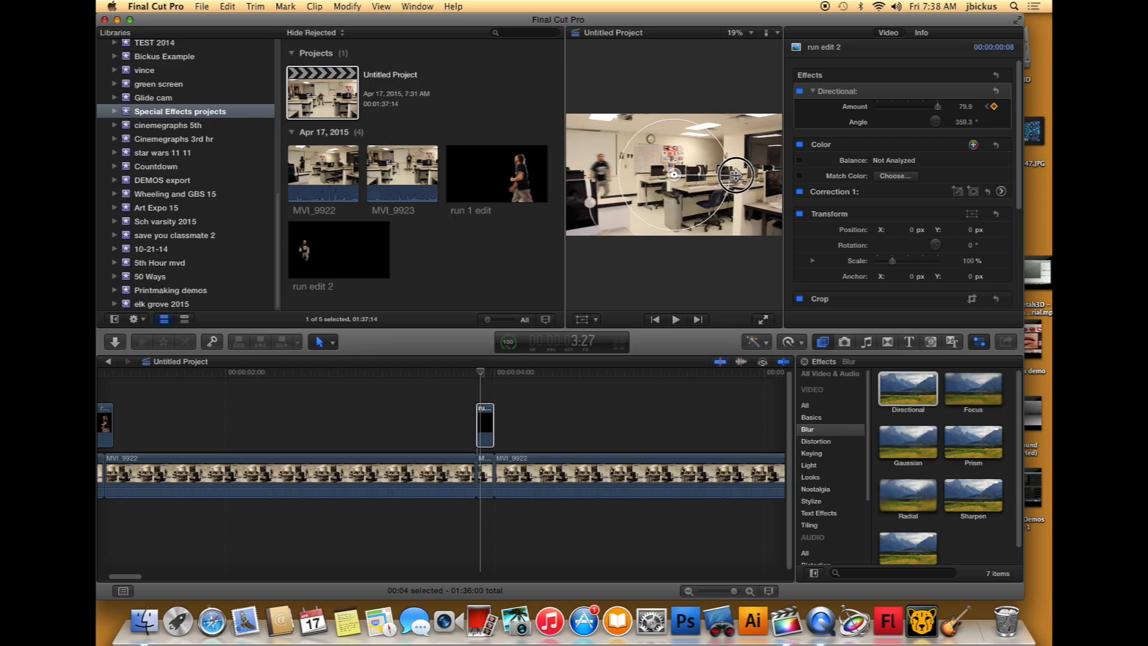
Step: Add a Directional amount keyframe at 00:00:03:28 on run edit 2, raise it to about 135.2 with a 0.9° angle, and scrub back to check
{"action": "left_click", "coordinate": [489, 373]}
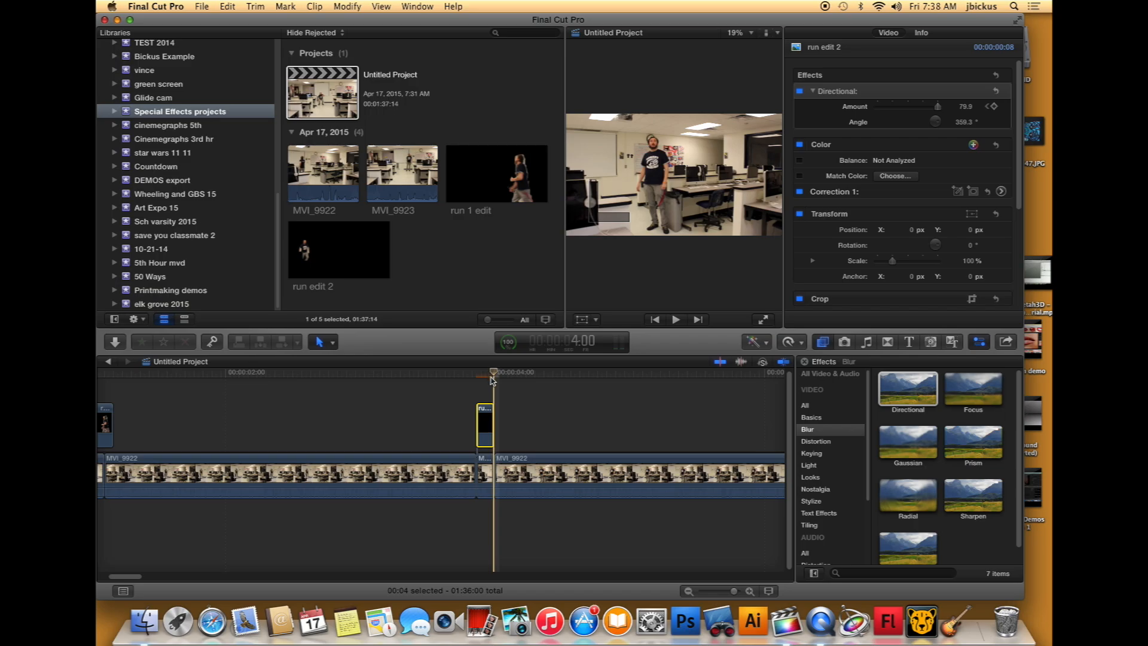
{"action": "left_click", "coordinate": [491, 374]}
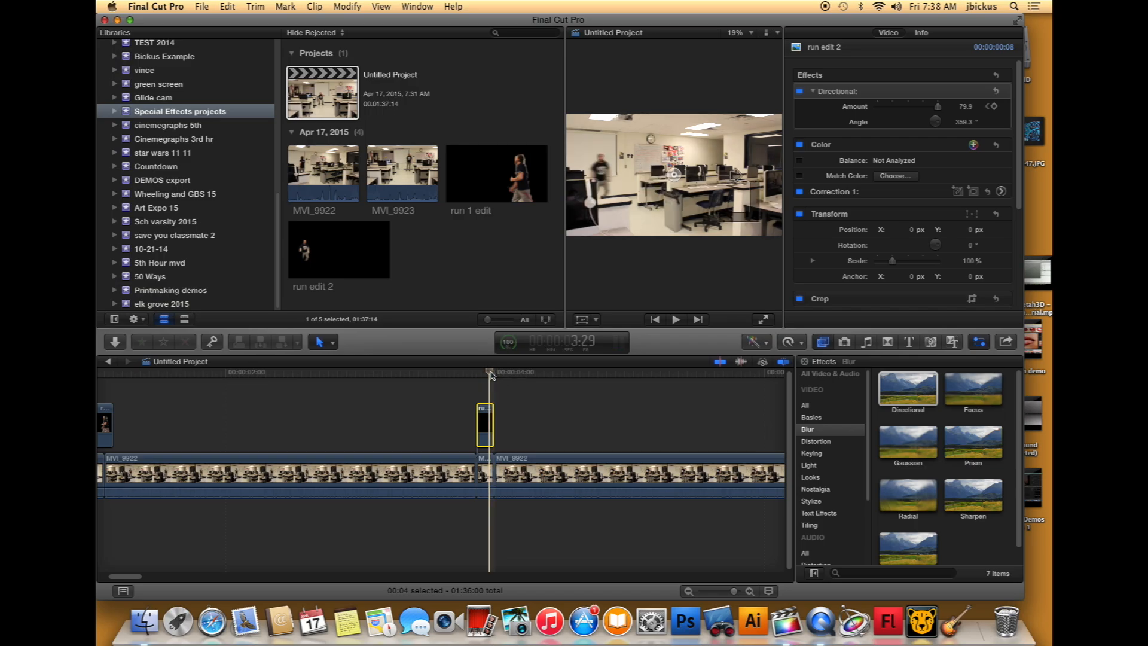
{"action": "left_click", "coordinate": [988, 106]}
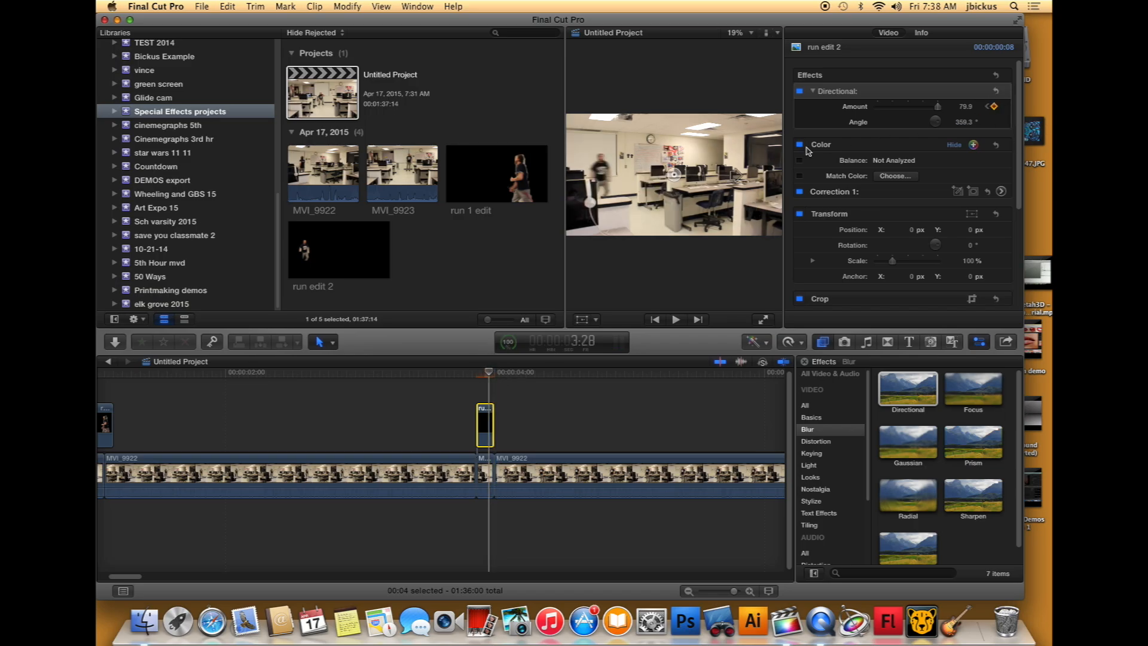
{"action": "left_click_drag", "start_coordinate": [736, 177], "coordinate": [810, 175]}
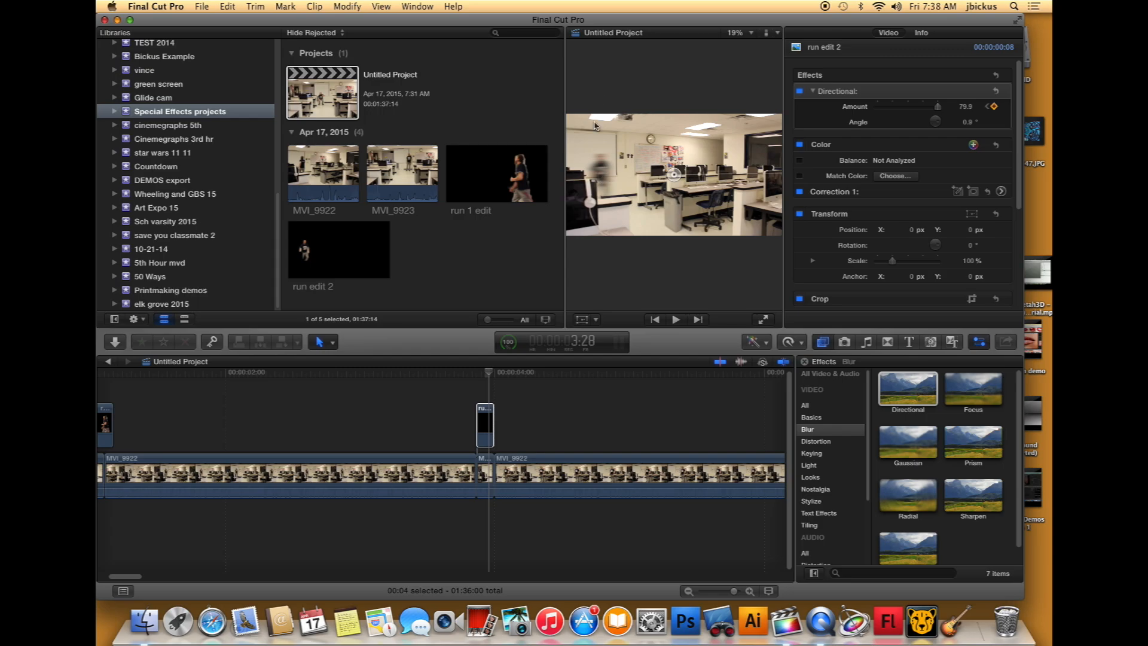
{"action": "mouse_move", "coordinate": [472, 372]}
{"action": "left_mouse_down"}
{"action": "mouse_move", "coordinate": [441, 374]}
{"action": "mouse_move", "coordinate": [479, 377]}
{"action": "left_mouse_up"}
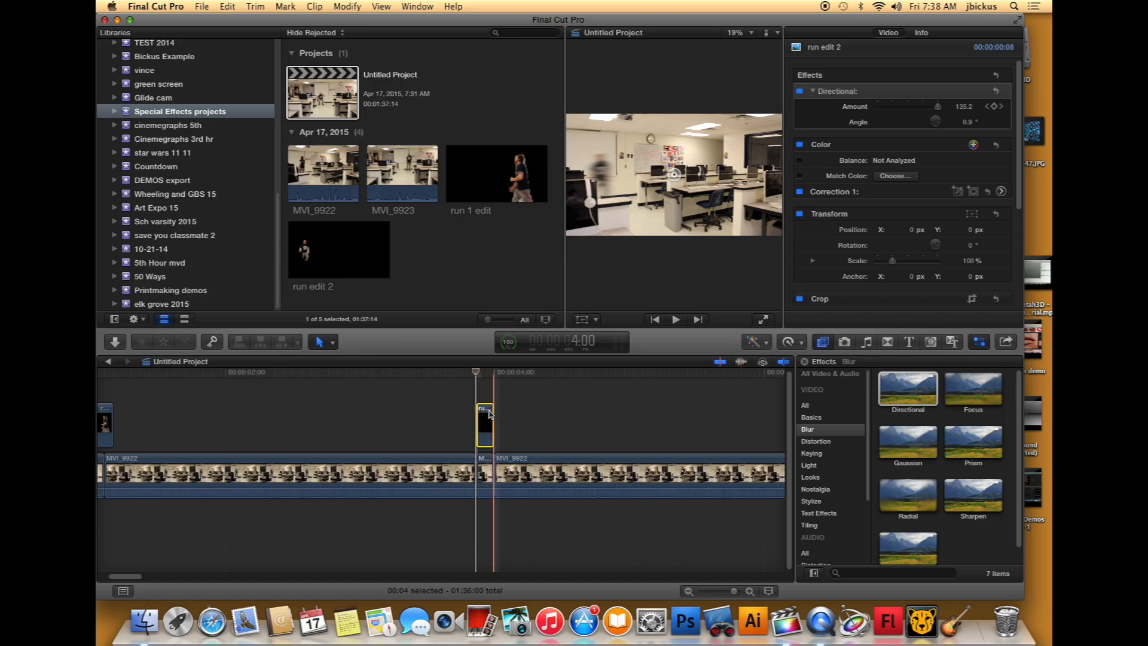
Step: Match the color of the four-frame MVI_9922 clip under run edit 2 to a frame of the preceding MVI_9922 clip
{"action": "left_click", "coordinate": [483, 466]}
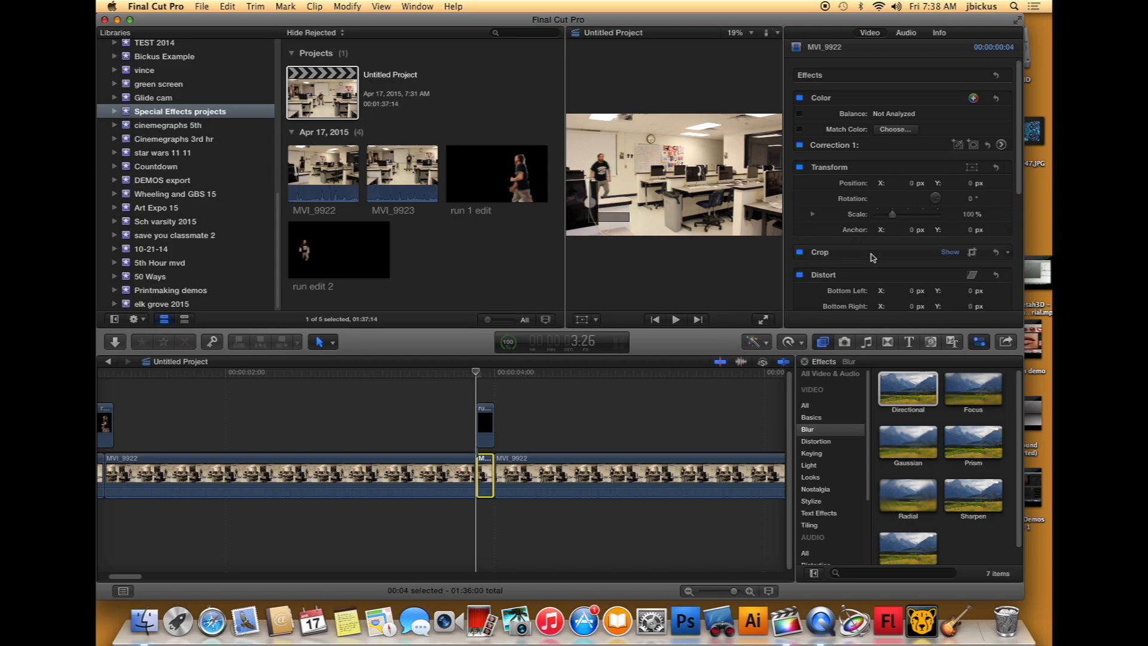
{"action": "scroll", "coordinate": [872, 257], "scroll_direction": "down", "scroll_amount": 1}
{"action": "left_click", "coordinate": [1000, 120]}
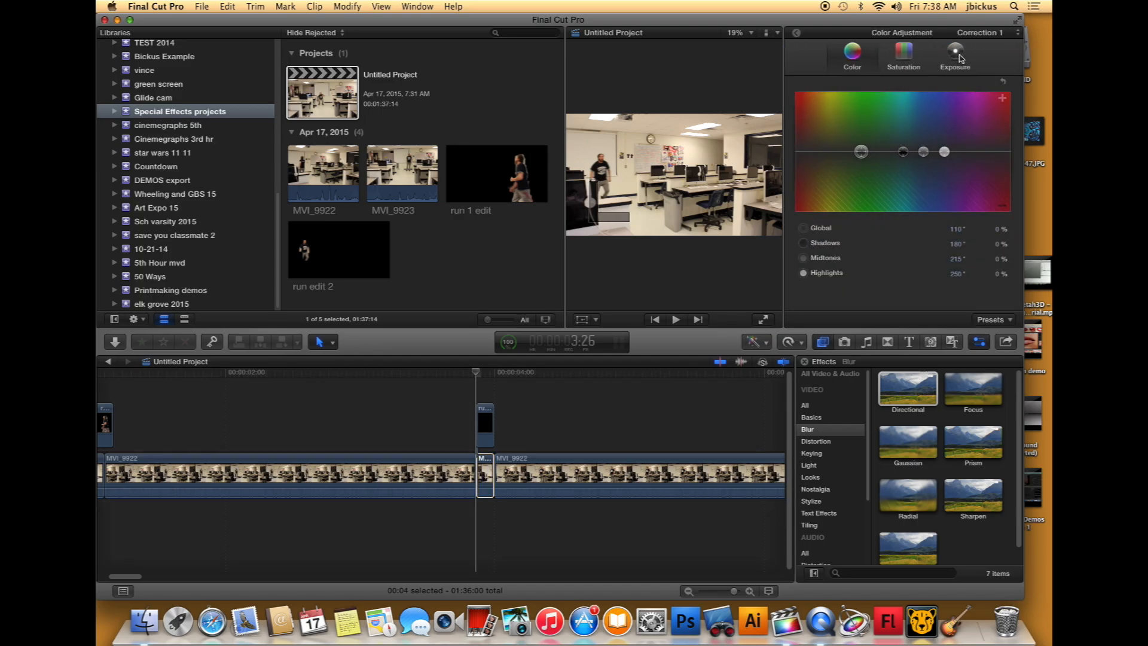
{"action": "left_click", "coordinate": [796, 34]}
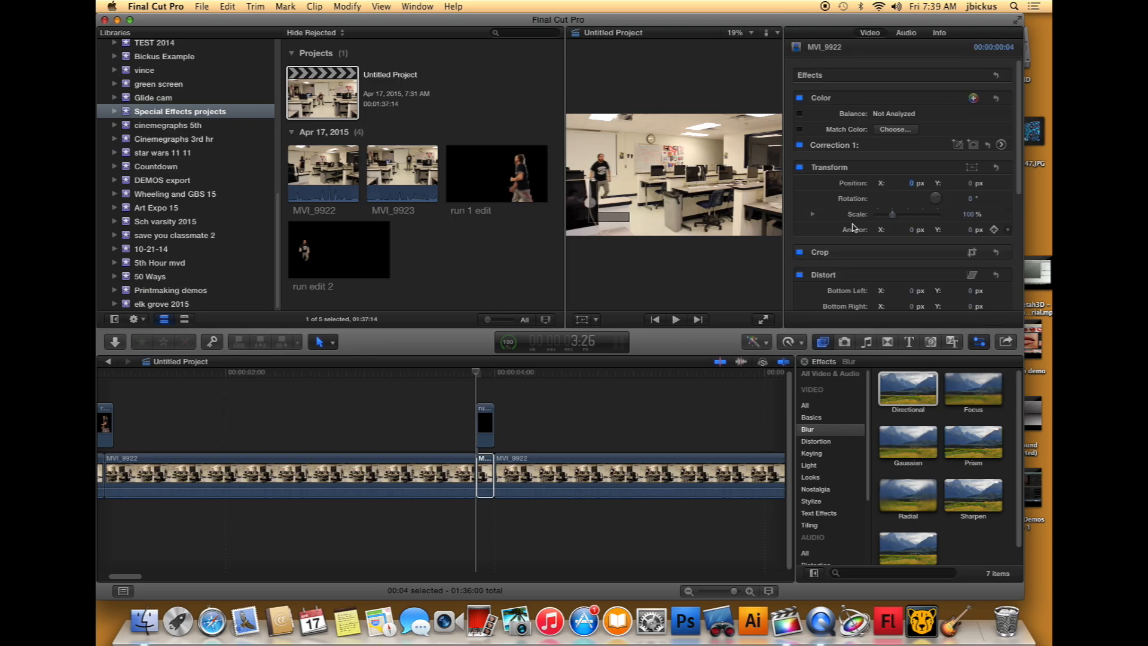
{"action": "left_click", "coordinate": [895, 130]}
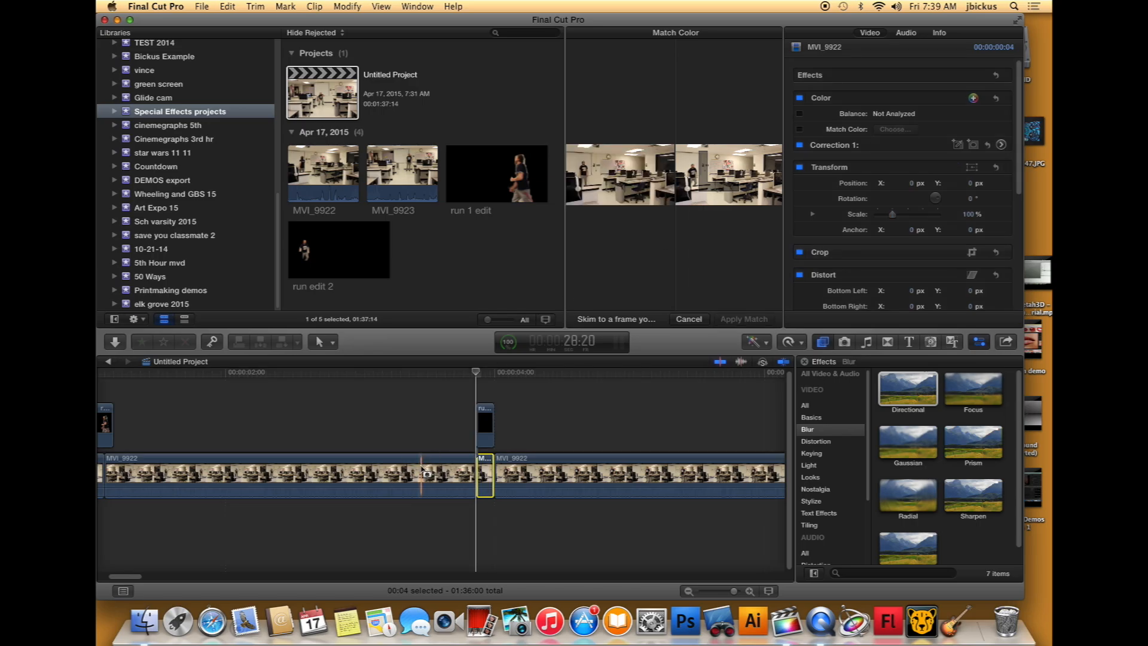
{"action": "left_click", "coordinate": [426, 473]}
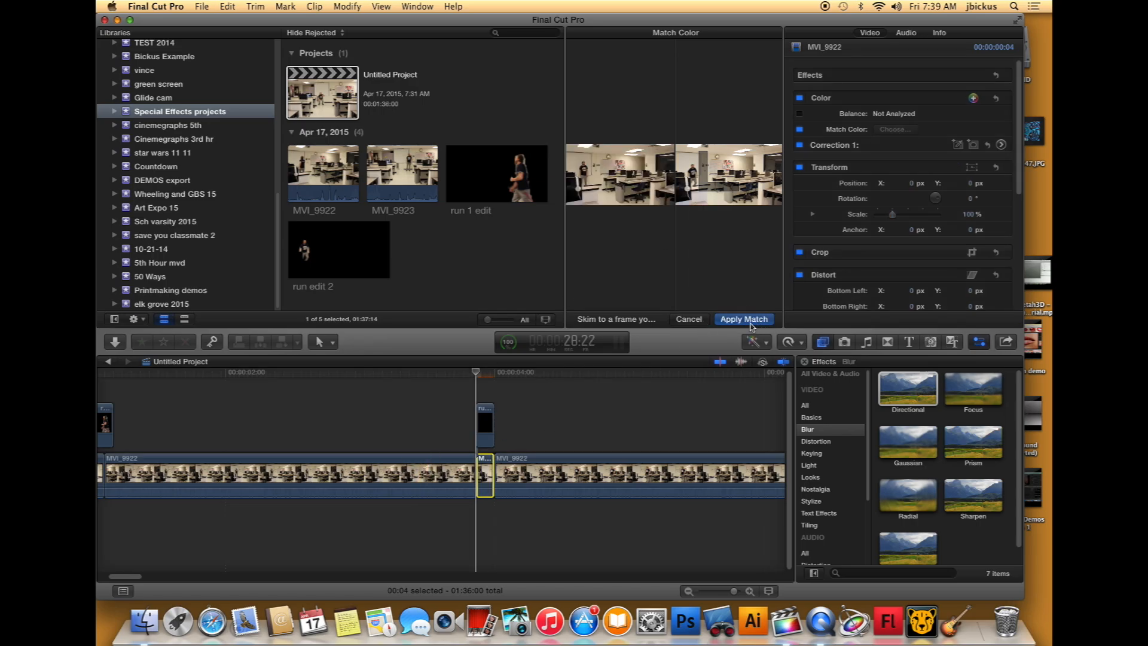
{"action": "left_click", "coordinate": [750, 320]}
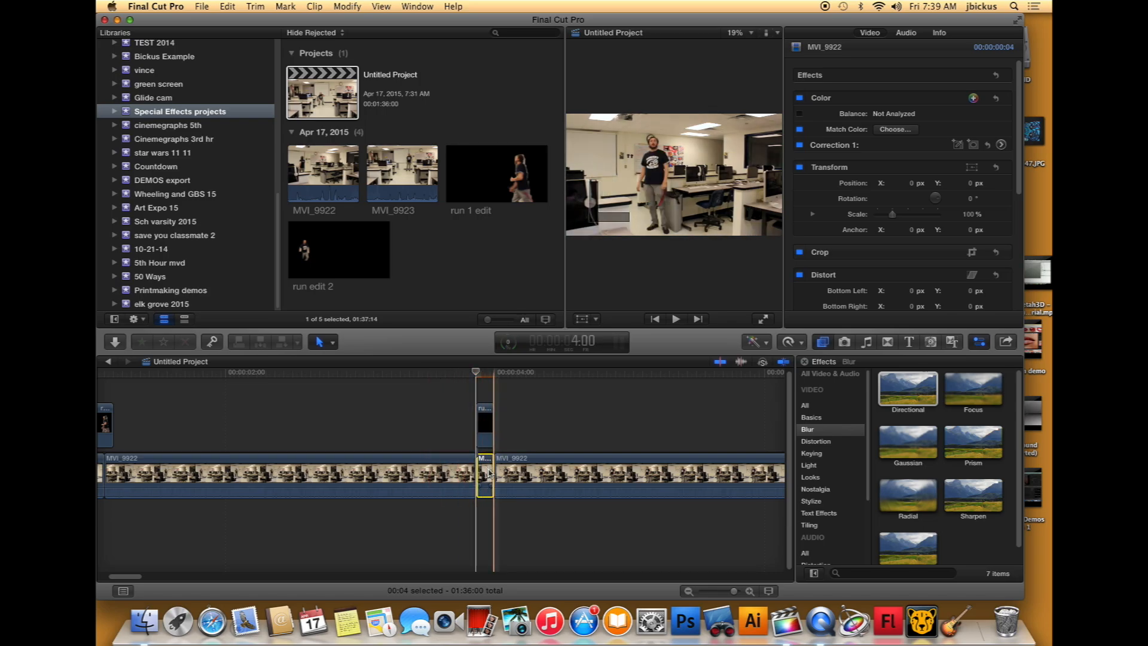
Step: Adjust the four-frame MVI_9922 clip's exposure to -24% highlights, 1% midtones and 5% shadows, and scrub across it to compare
{"action": "left_click", "coordinate": [1000, 144]}
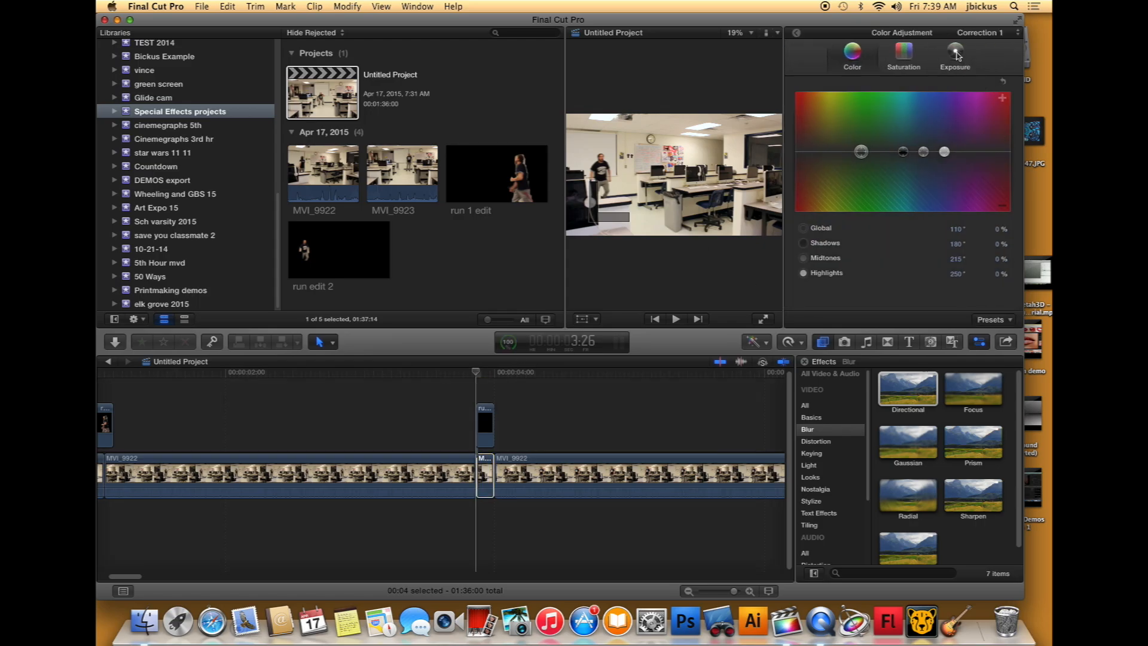
{"action": "left_click", "coordinate": [955, 53]}
{"action": "left_click_drag", "start_coordinate": [974, 154], "coordinate": [980, 169]}
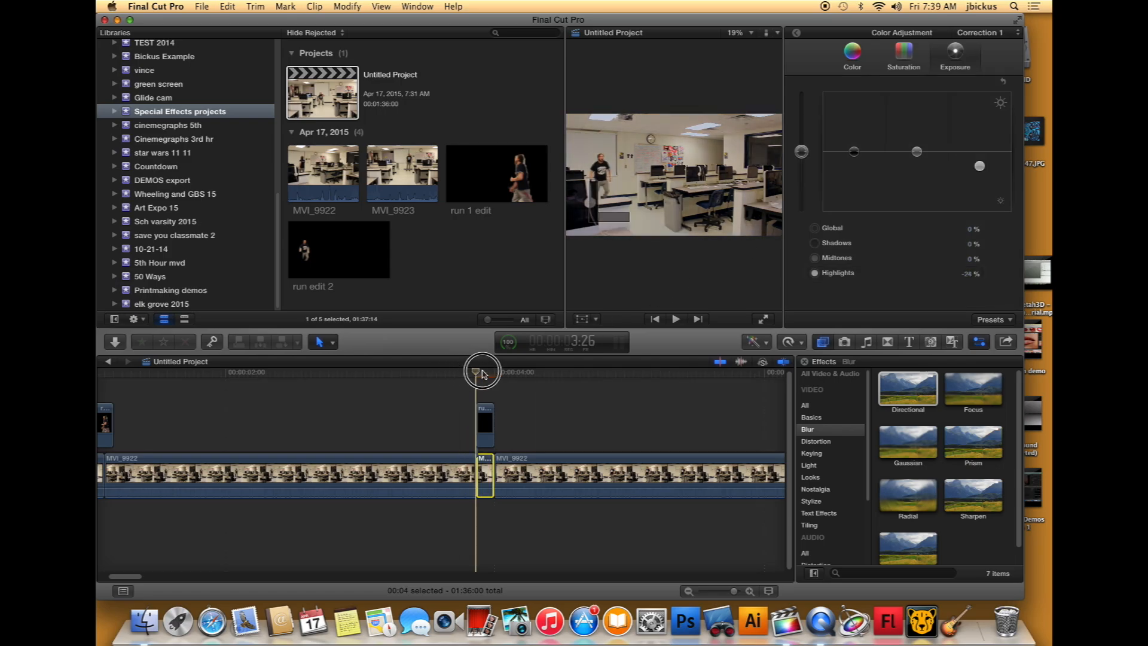
{"action": "left_click_drag", "start_coordinate": [918, 152], "coordinate": [855, 153]}
{"action": "left_click_drag", "start_coordinate": [436, 371], "coordinate": [491, 390]}
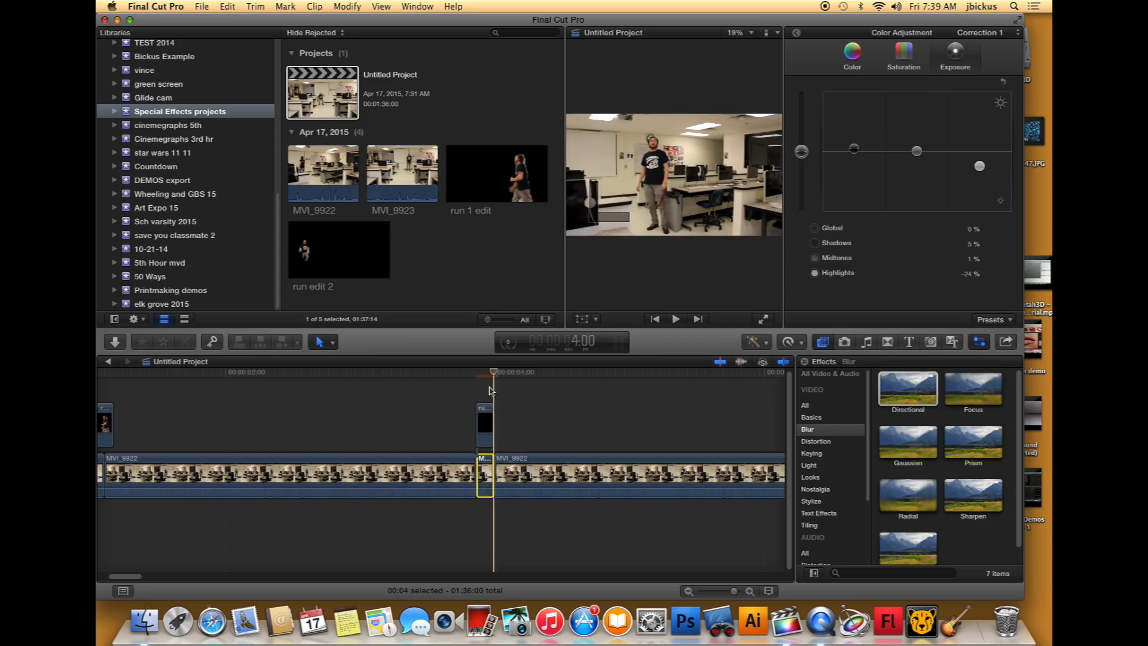
Step: Redo Match Color on the four-frame MVI_9922 clip, using a frame sampled from the adjacent MVI_9922 footage
{"action": "left_click", "coordinate": [796, 33]}
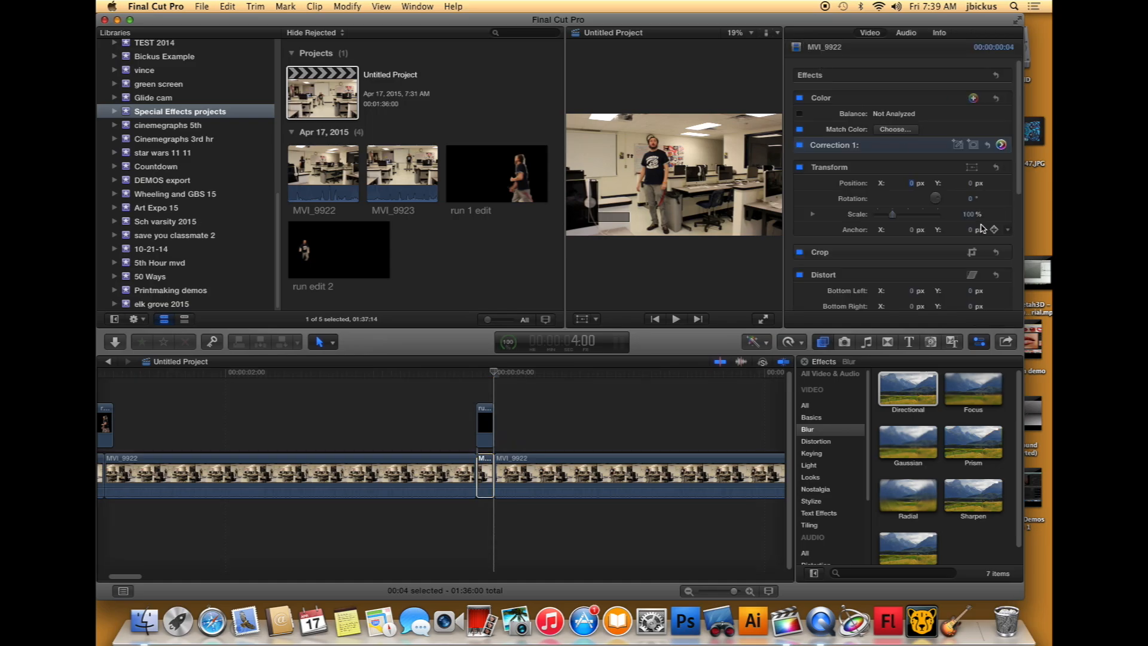
{"action": "left_click", "coordinate": [893, 130]}
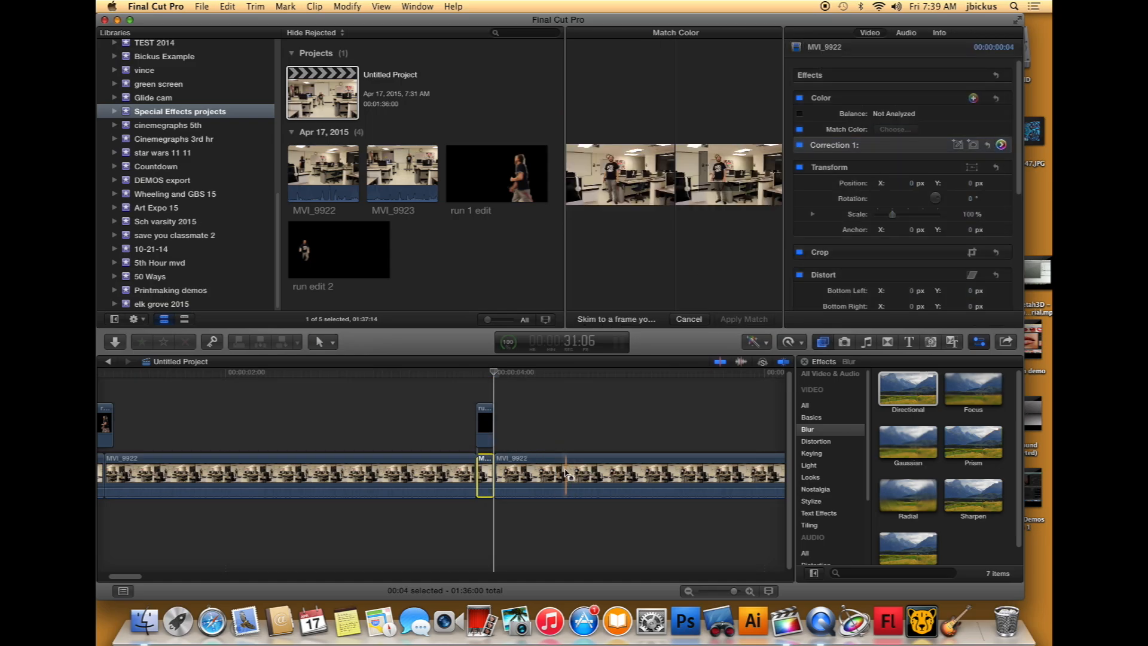
{"action": "left_click", "coordinate": [567, 475]}
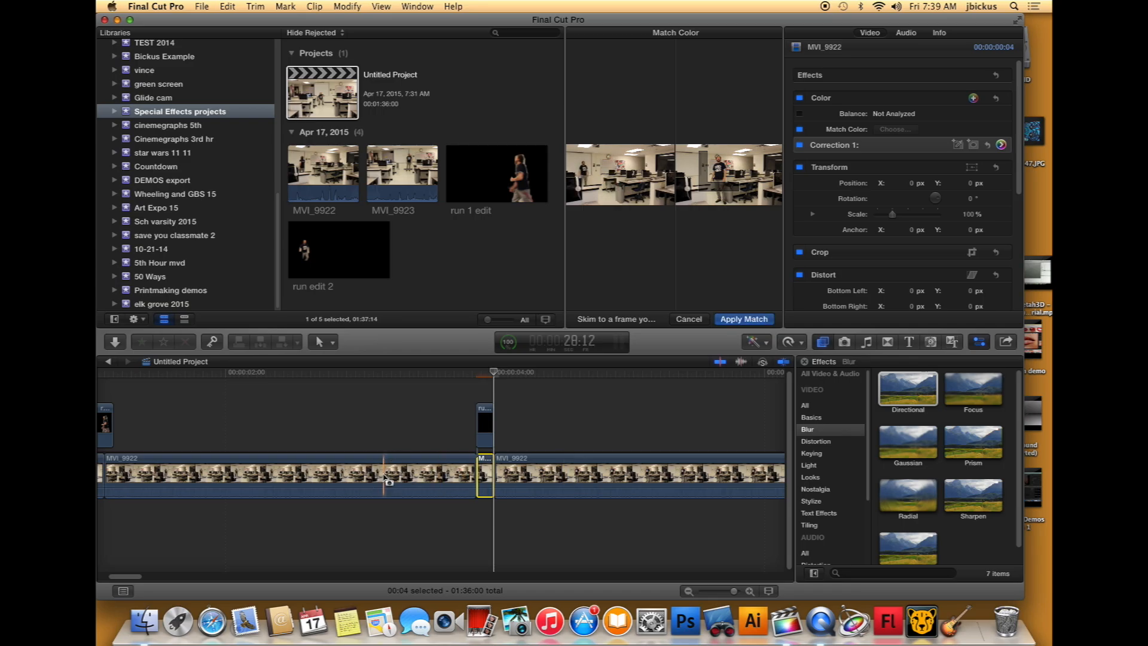
{"action": "left_click", "coordinate": [747, 320]}
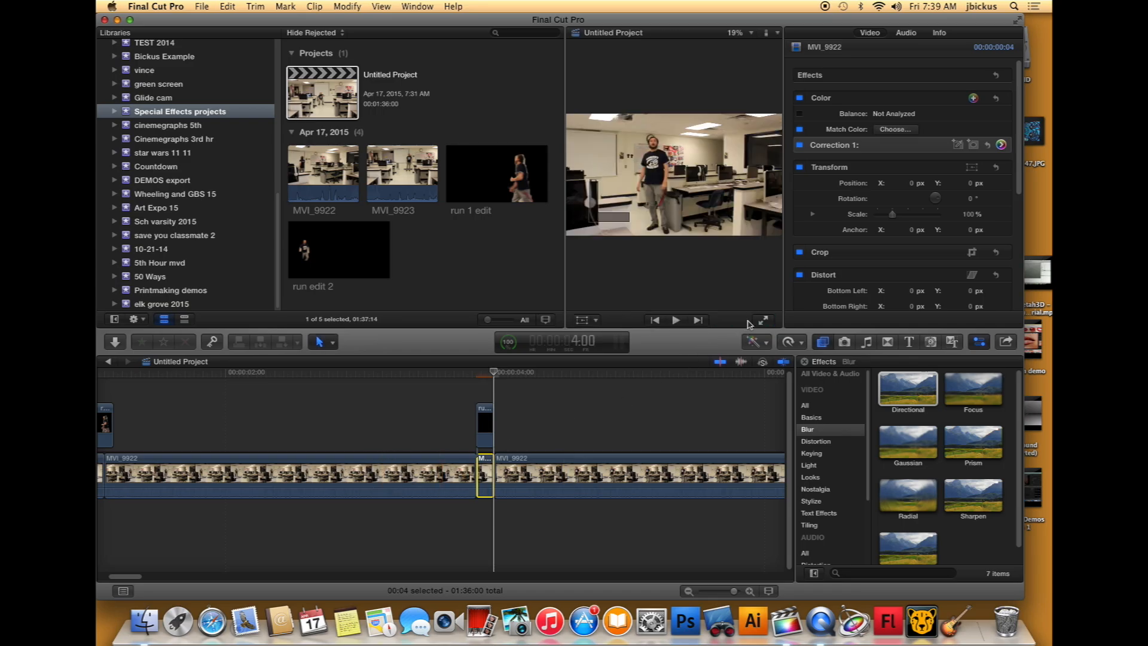
Step: Enlarge the viewer and play back the second run from 00:00:03:16 to review the color match
{"action": "mouse_move", "coordinate": [443, 371]}
{"action": "left_mouse_down"}
{"action": "mouse_move", "coordinate": [515, 374]}
{"action": "mouse_move", "coordinate": [459, 374]}
{"action": "mouse_move", "coordinate": [497, 379]}
{"action": "mouse_move", "coordinate": [470, 389]}
{"action": "mouse_move", "coordinate": [481, 392]}
{"action": "mouse_move", "coordinate": [488, 375]}
{"action": "mouse_move", "coordinate": [451, 382]}
{"action": "left_mouse_up"}
{"action": "left_click_drag", "start_coordinate": [441, 384], "coordinate": [434, 377]}
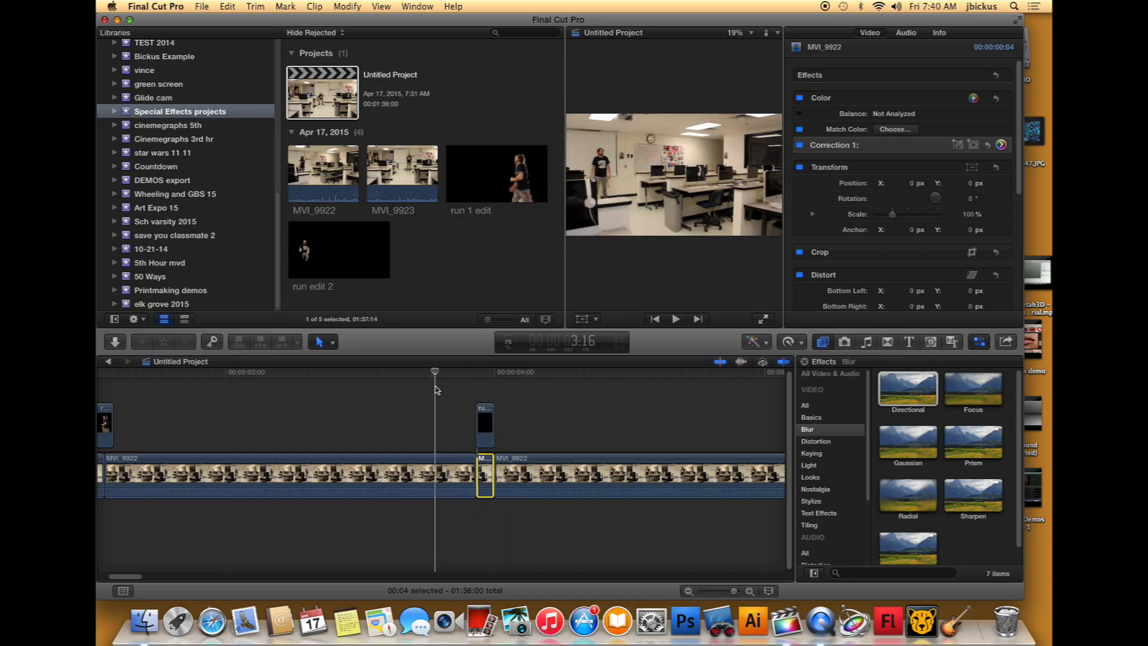
{"action": "left_click_drag", "start_coordinate": [567, 312], "coordinate": [435, 316]}
{"action": "left_click", "coordinate": [613, 321]}
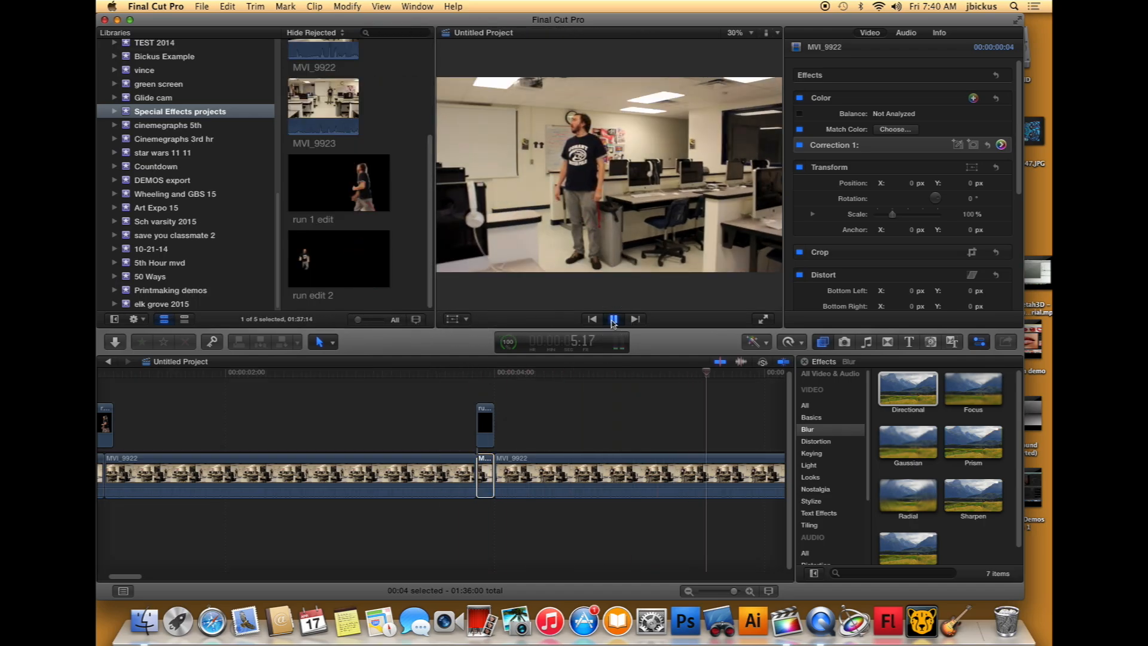
{"action": "left_click", "coordinate": [613, 321]}
Step: Set the four-frame MVI_9922 clip's exposure highlights to -8% and play back the second run
{"action": "mouse_move", "coordinate": [454, 373]}
{"action": "left_mouse_down"}
{"action": "mouse_move", "coordinate": [504, 372]}
{"action": "mouse_move", "coordinate": [475, 372]}
{"action": "left_mouse_up"}
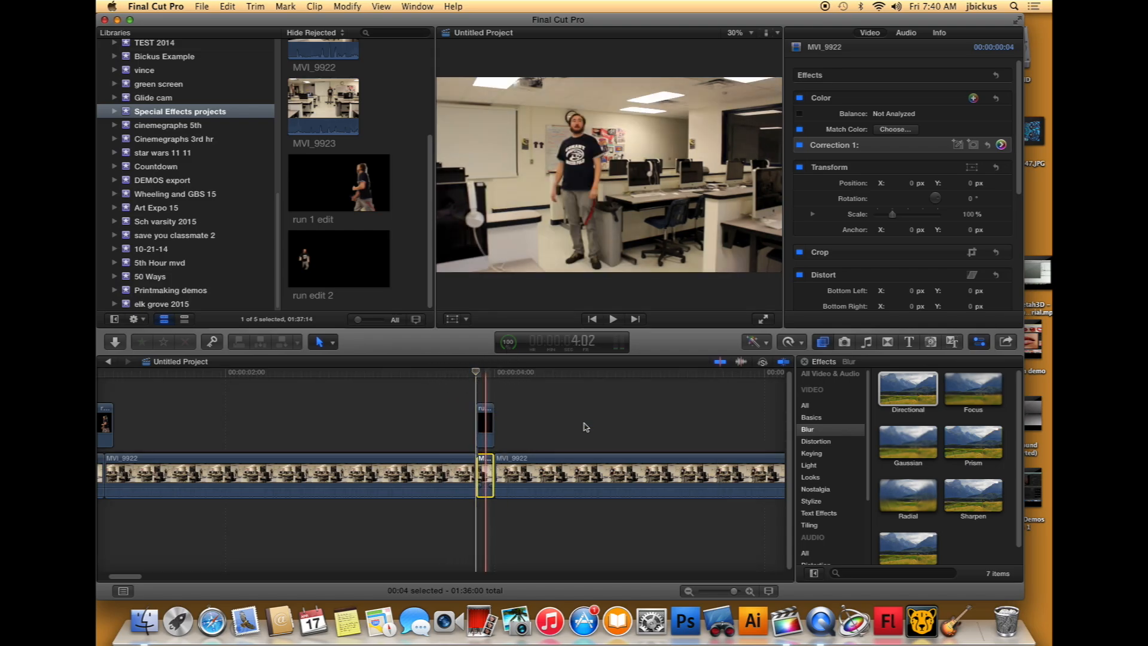
{"action": "left_click", "coordinate": [1001, 145]}
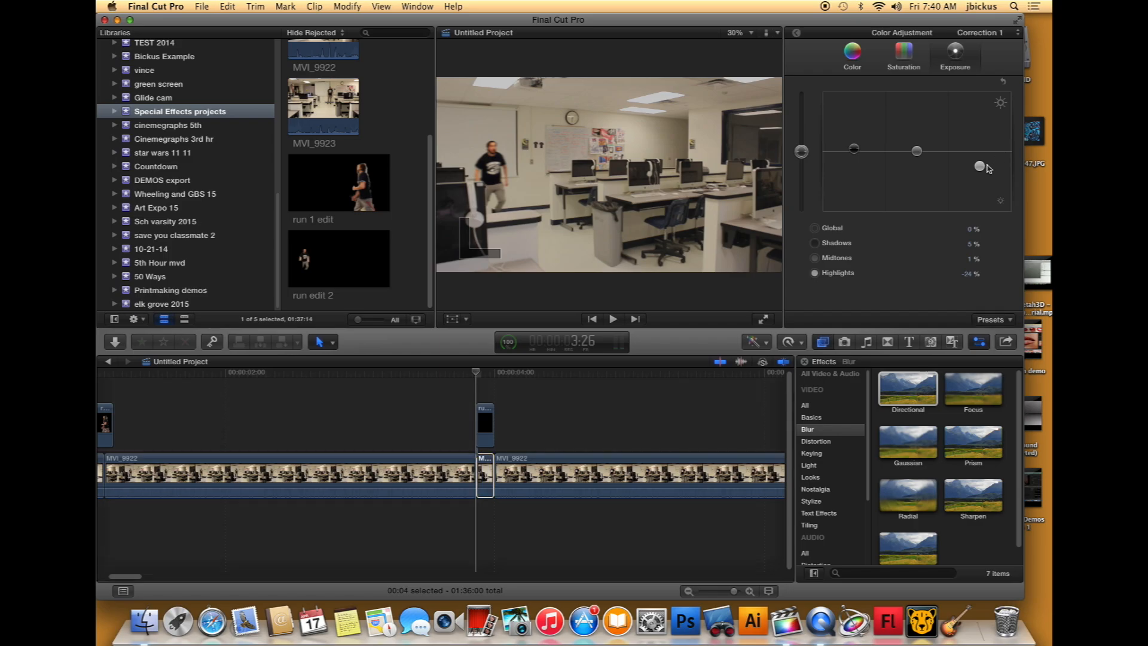
{"action": "left_click_drag", "start_coordinate": [980, 166], "coordinate": [979, 156]}
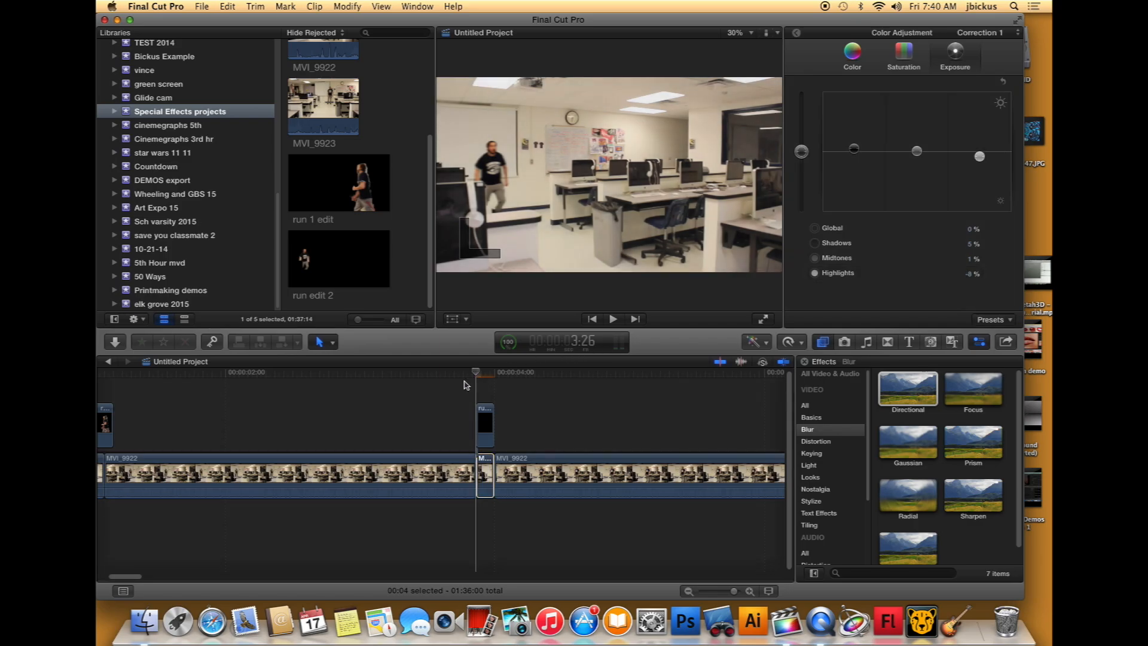
{"action": "left_click", "coordinate": [444, 374]}
{"action": "key", "text": "space"}
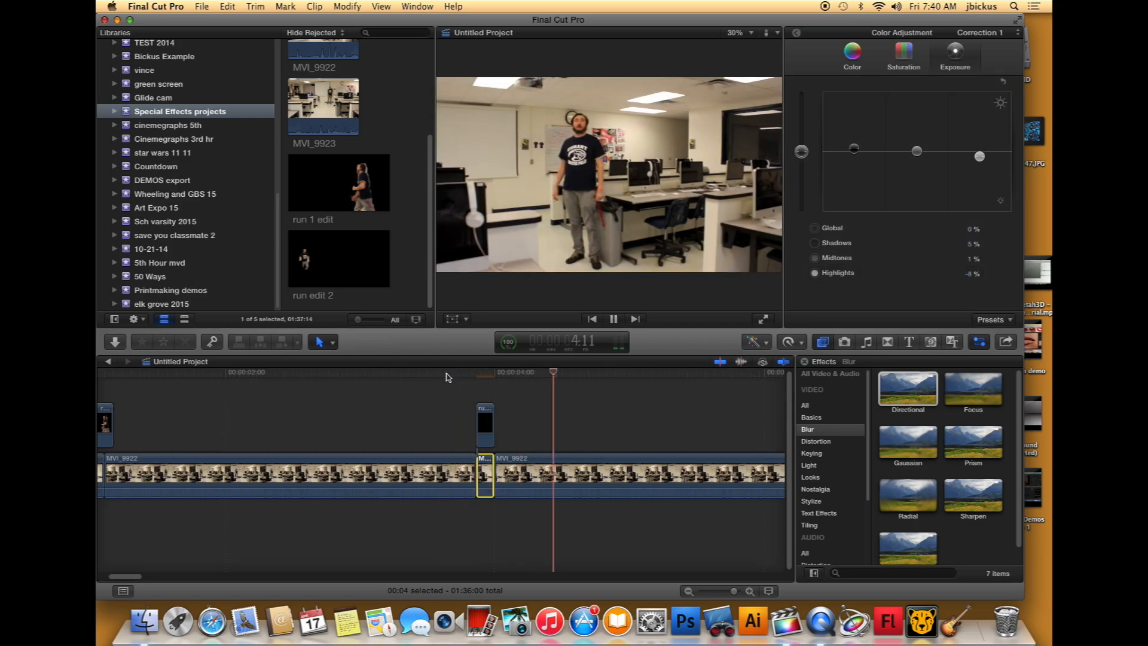
{"action": "key", "text": "space"}
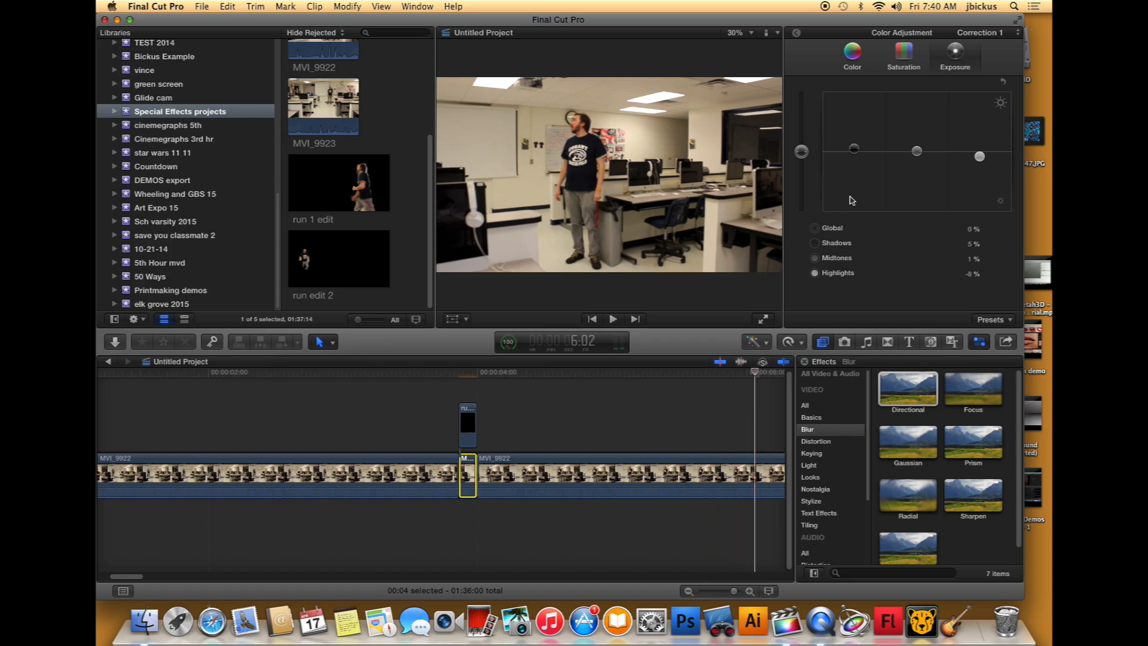
Step: Lower the four-frame MVI_9922 clip's exposure shadows to -23% and scrub over its first frames to check the match
{"action": "left_click_drag", "start_coordinate": [853, 149], "coordinate": [855, 172]}
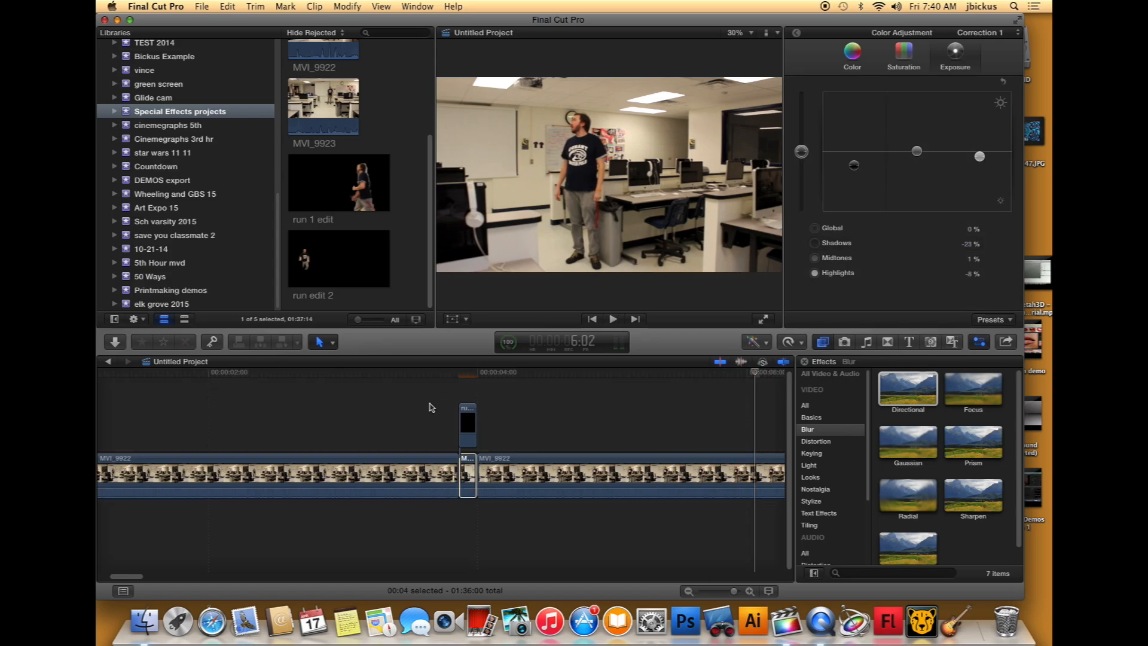
{"action": "left_click", "coordinate": [464, 372]}
{"action": "mouse_move", "coordinate": [460, 373]}
{"action": "left_mouse_down"}
{"action": "mouse_move", "coordinate": [405, 375]}
{"action": "mouse_move", "coordinate": [502, 379]}
{"action": "mouse_move", "coordinate": [428, 385]}
{"action": "mouse_move", "coordinate": [488, 386]}
{"action": "mouse_move", "coordinate": [470, 391]}
{"action": "mouse_move", "coordinate": [464, 377]}
{"action": "left_mouse_up"}
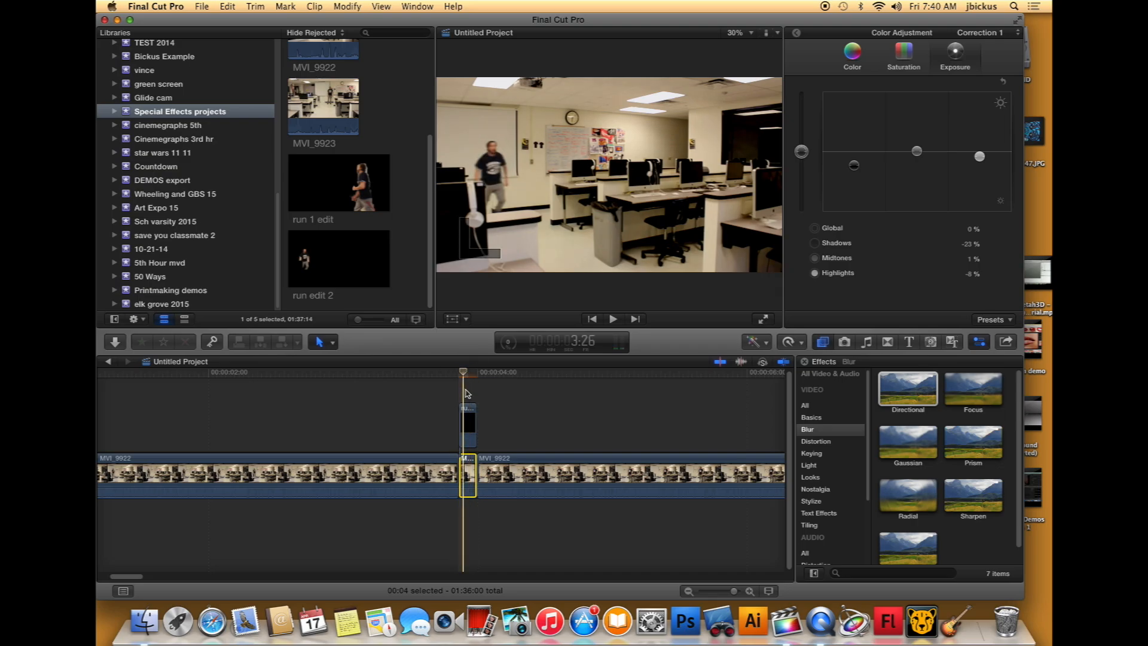
Step: Try to animate the man's position with a Transform keyframe at 00:00:03:27 and a small shift at 00:00:03:29, and undo the shift
{"action": "left_click", "coordinate": [451, 320]}
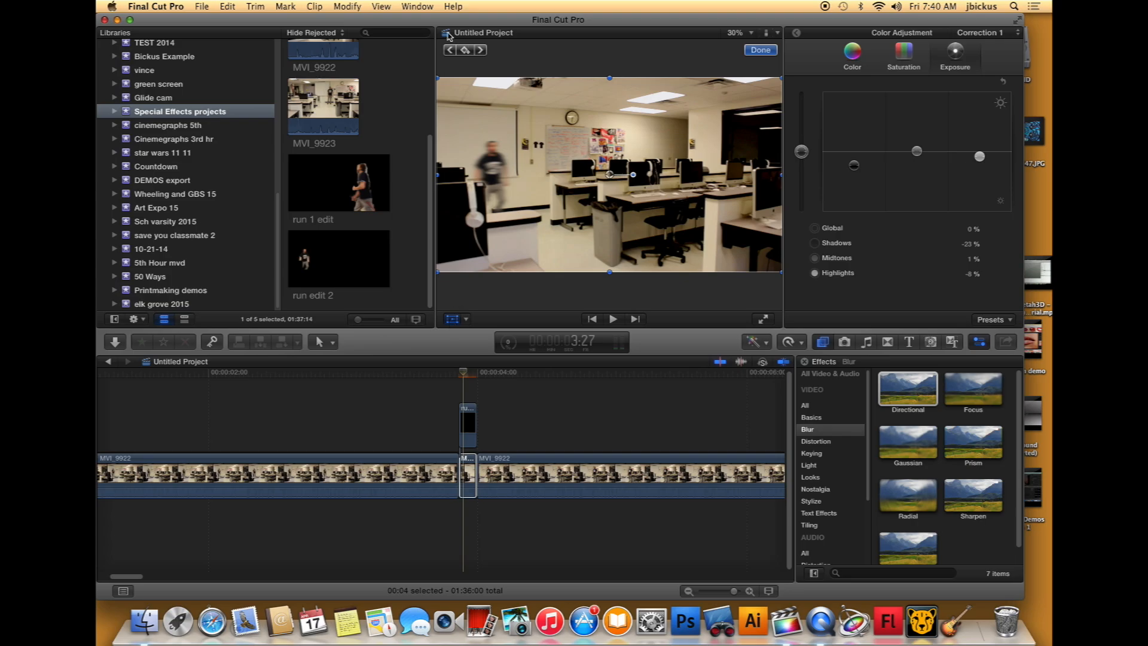
{"action": "left_click", "coordinate": [465, 50]}
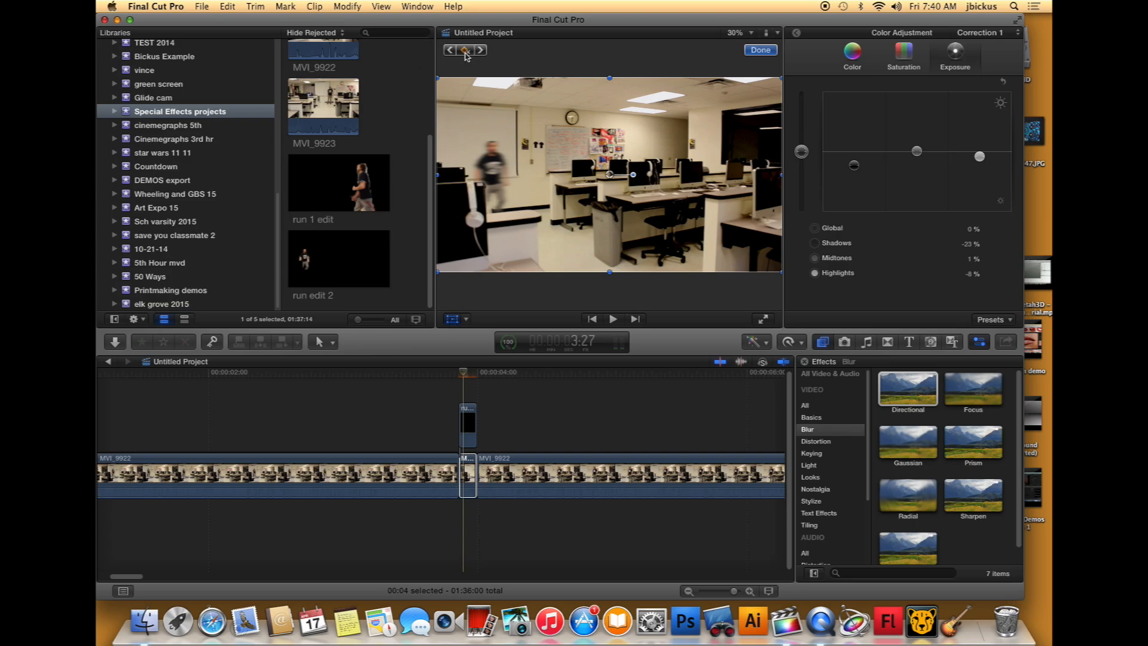
{"action": "left_click", "coordinate": [475, 372]}
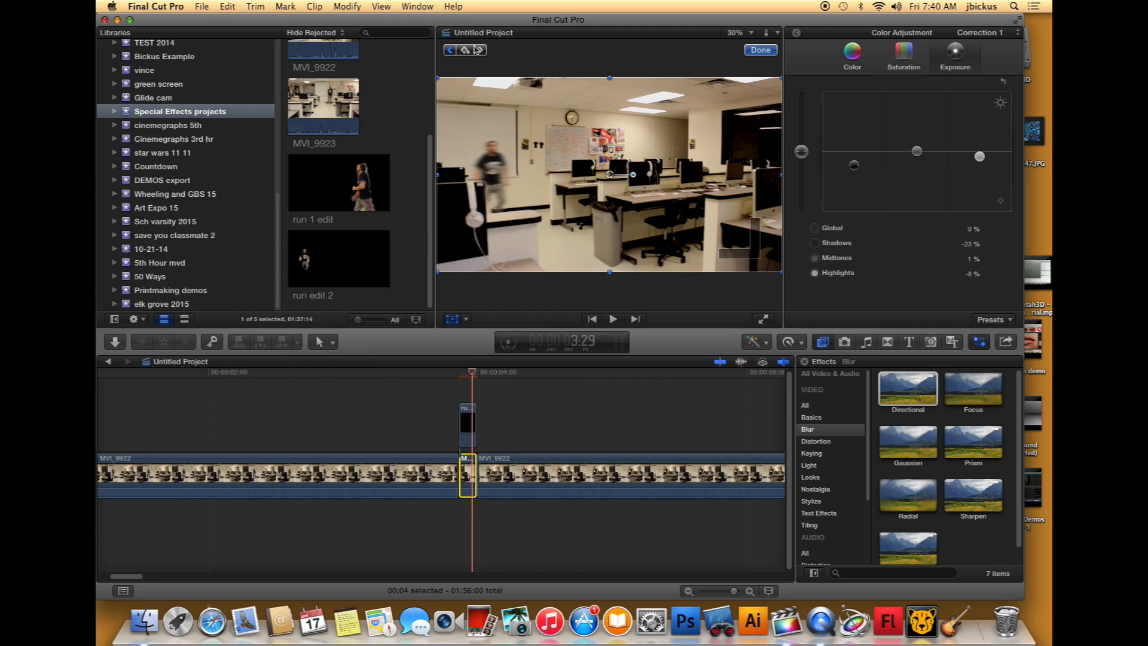
{"action": "left_click_drag", "start_coordinate": [499, 173], "coordinate": [506, 174]}
{"action": "key", "text": "super+z"}
Step: Add a Transform keyframe to the connected run cutout clip at 00:00:03:27 to hold the man's starting position
{"action": "left_click", "coordinate": [465, 423]}
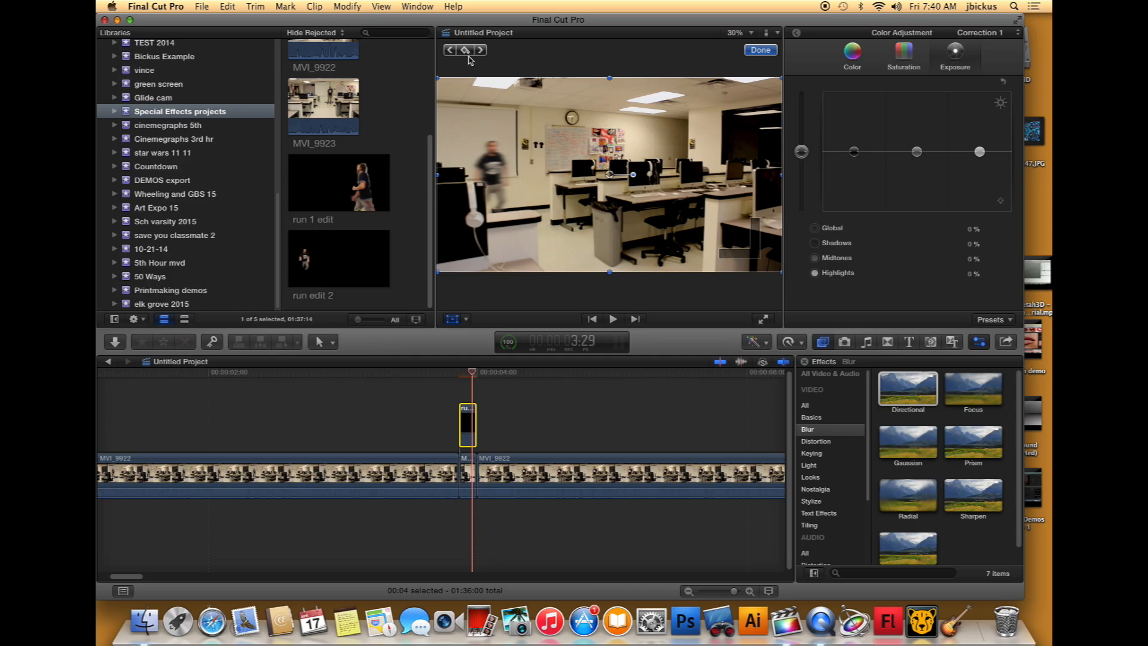
{"action": "left_click", "coordinate": [459, 373]}
{"action": "left_click", "coordinate": [462, 376]}
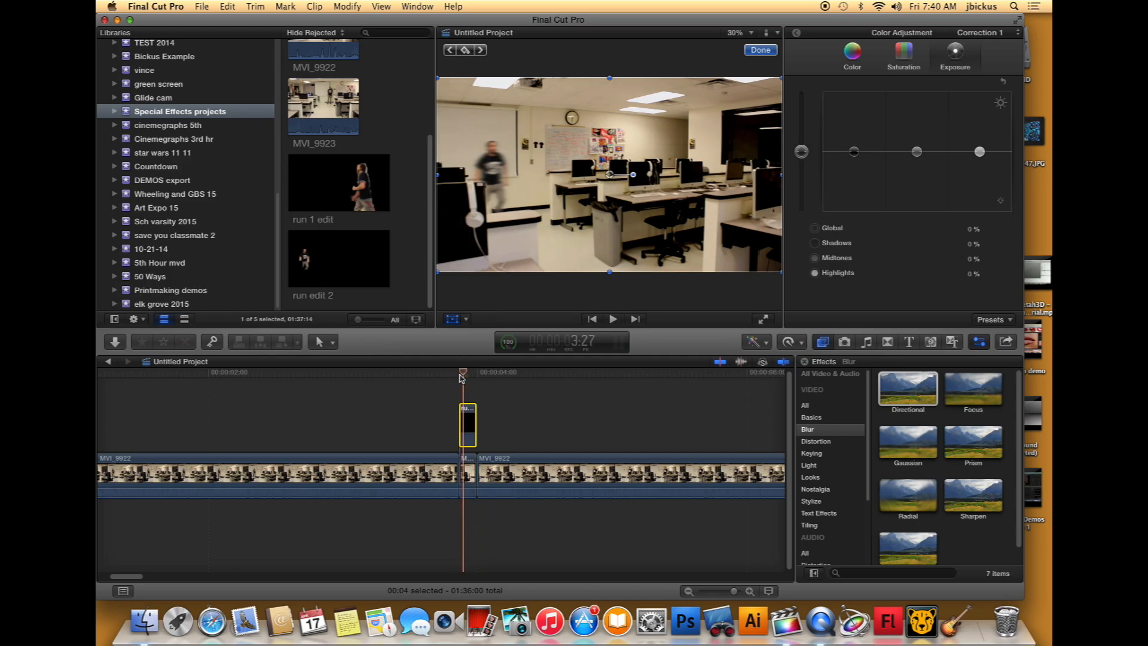
{"action": "left_click", "coordinate": [468, 52]}
Step: Add a second Transform keyframe to the cutout clip at 00:00:03:29 and shift the man slightly to the right
{"action": "left_click", "coordinate": [472, 376]}
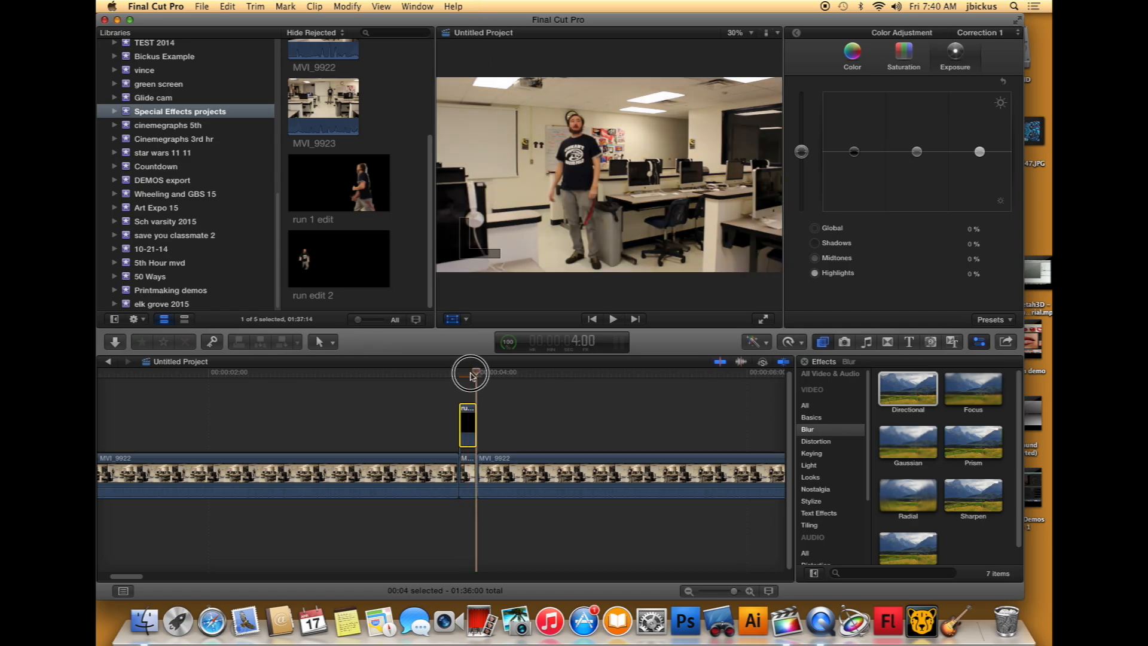
{"action": "left_click", "coordinate": [473, 376]}
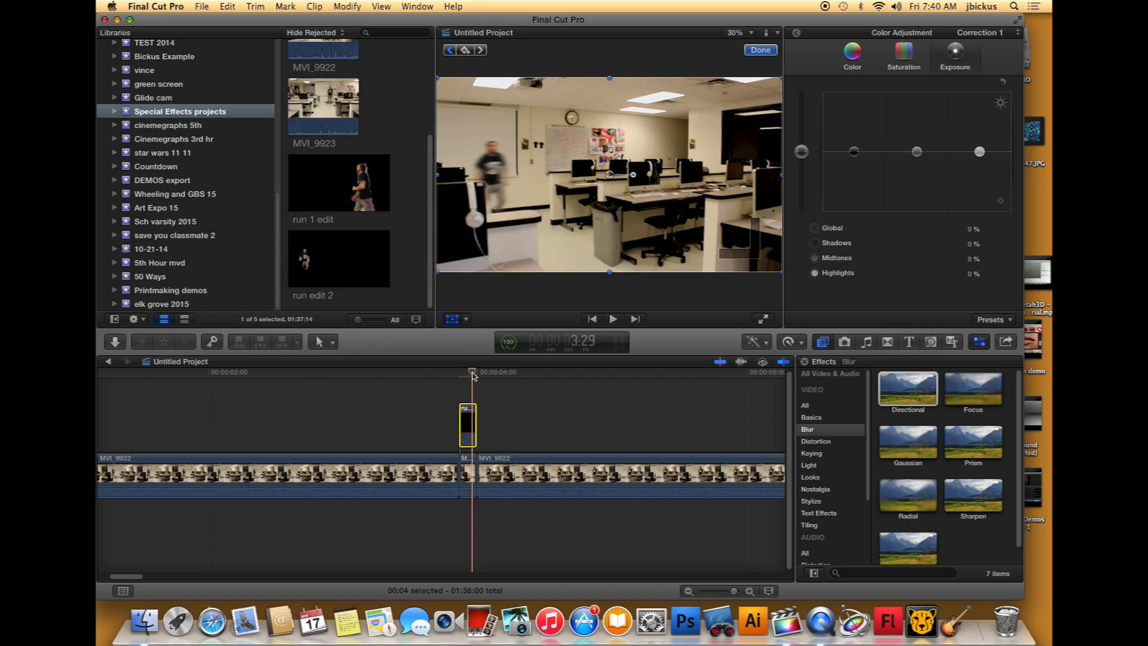
{"action": "left_click", "coordinate": [465, 50]}
{"action": "left_click_drag", "start_coordinate": [501, 171], "coordinate": [510, 174]}
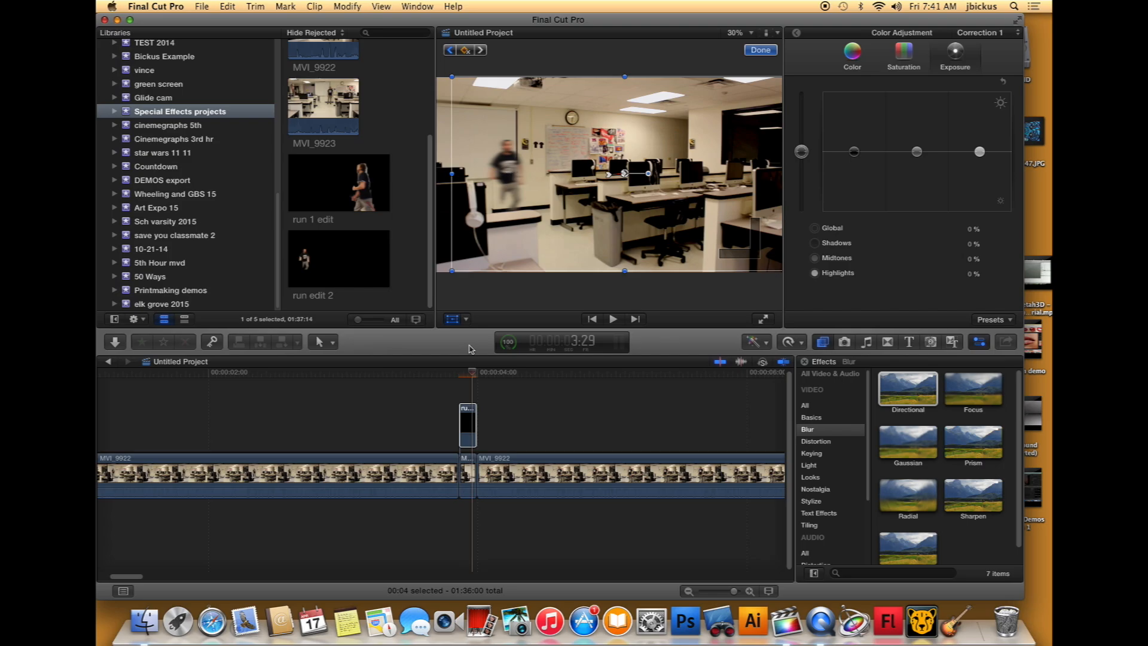
Step: Play back the second run from 00:00:03:05 and scrub over its frames up to 00:00:04:00 to check the man's movement
{"action": "left_click", "coordinate": [368, 371]}
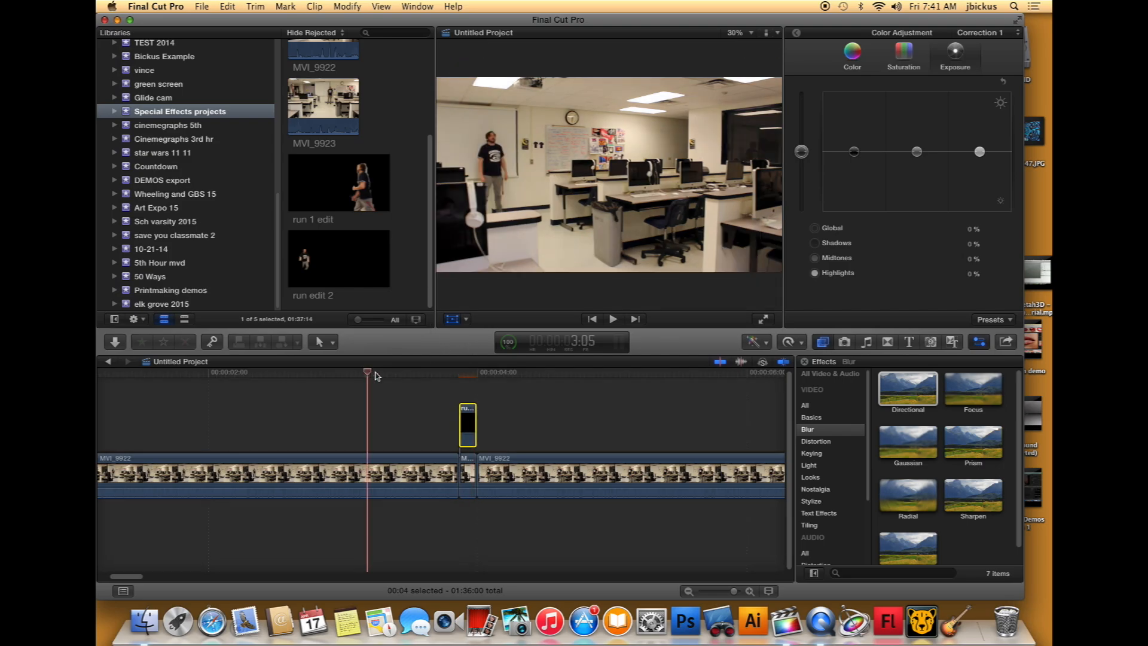
{"action": "key", "text": "space"}
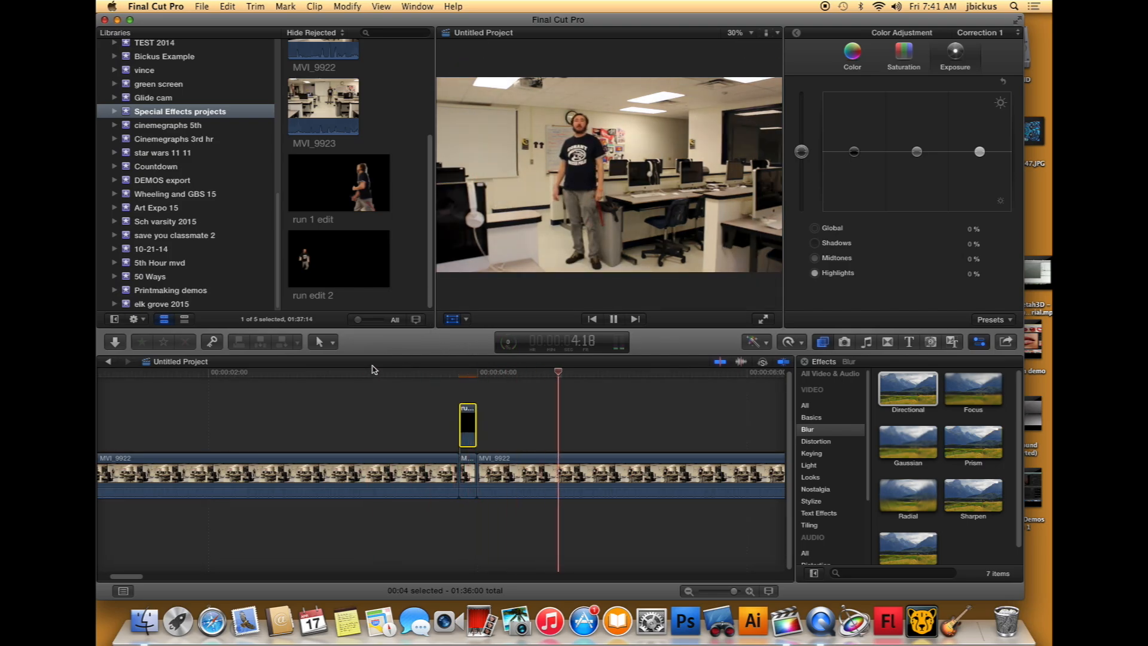
{"action": "key", "text": "space"}
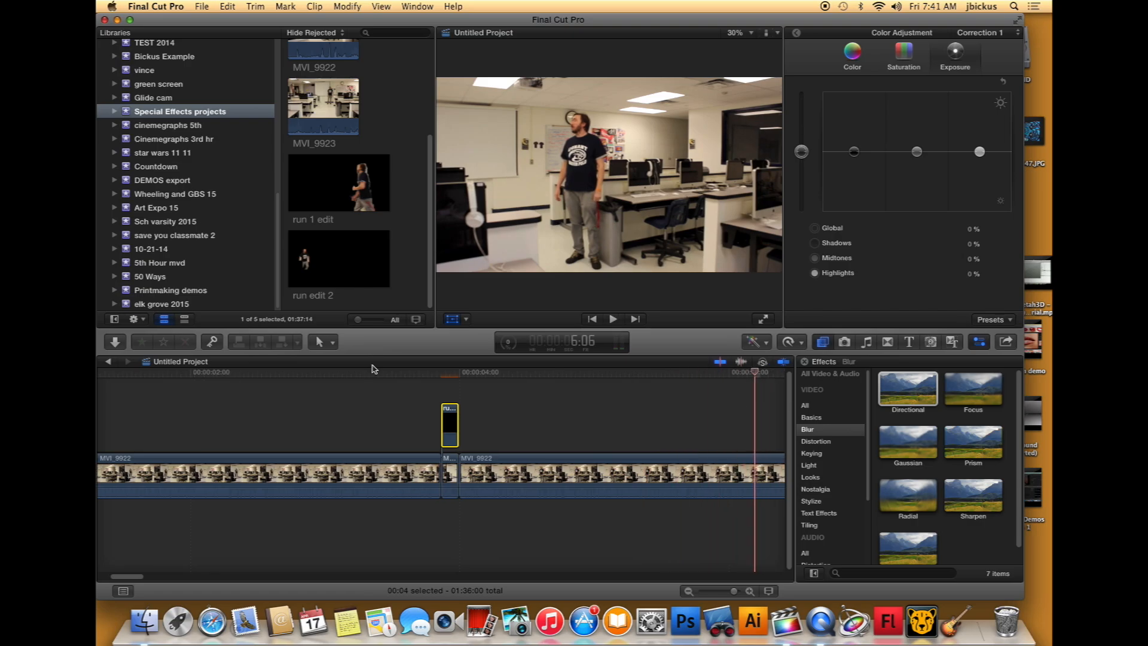
{"action": "left_click", "coordinate": [440, 373]}
{"action": "left_click_drag", "start_coordinate": [440, 375], "coordinate": [467, 374]}
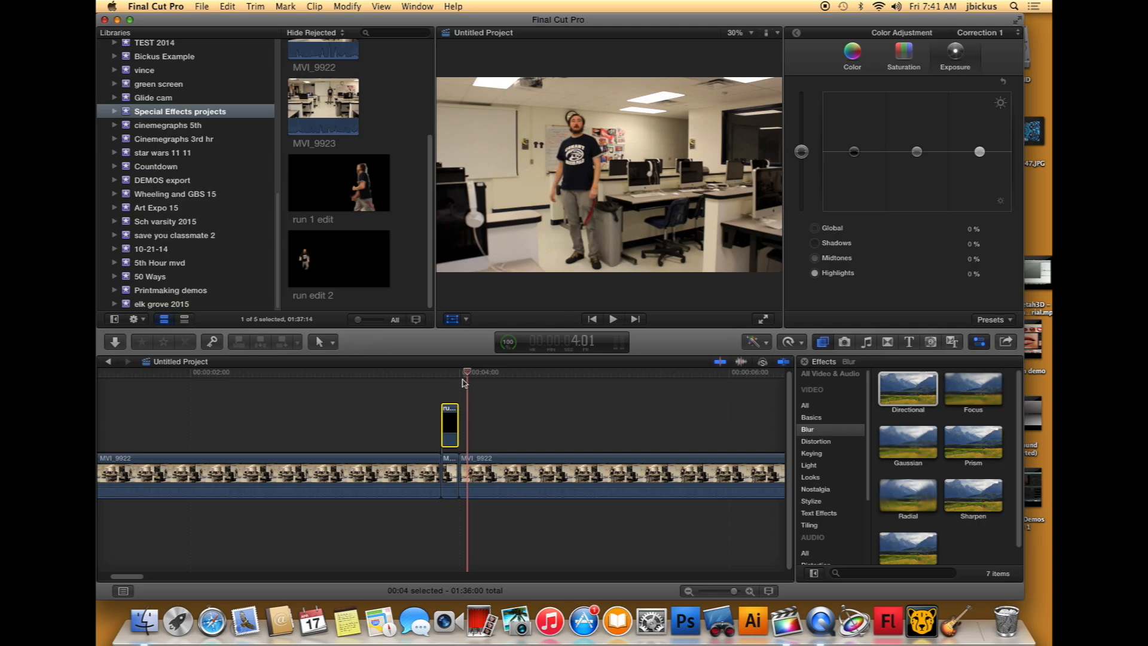
{"action": "left_click_drag", "start_coordinate": [407, 373], "coordinate": [464, 374]}
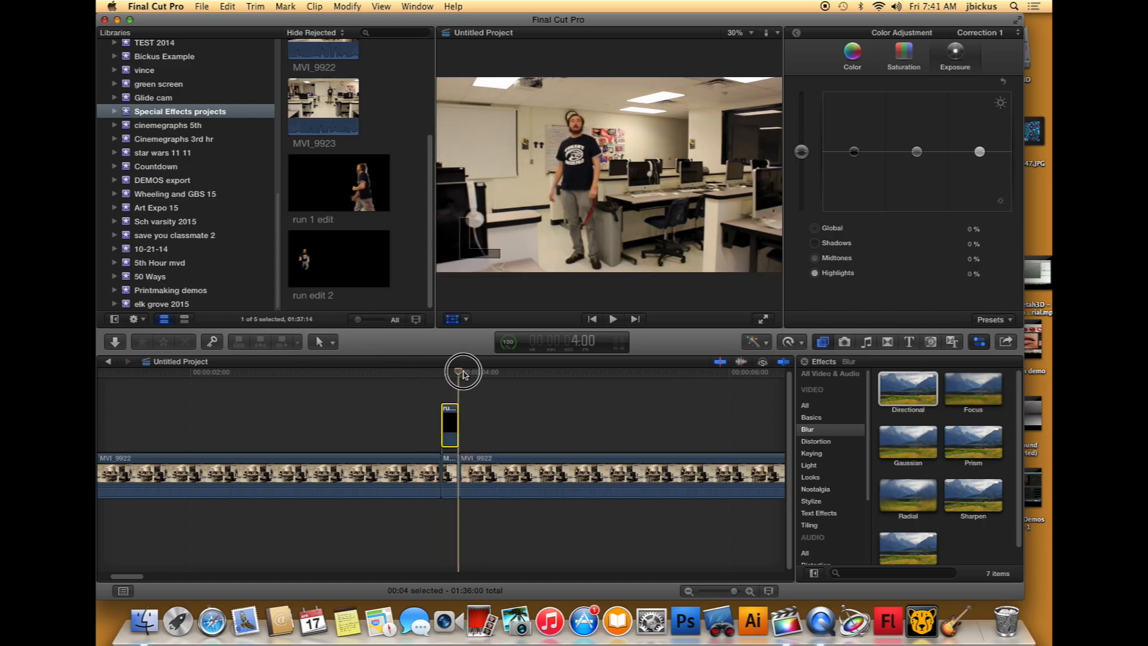
{"action": "left_click_drag", "start_coordinate": [465, 374], "coordinate": [464, 374]}
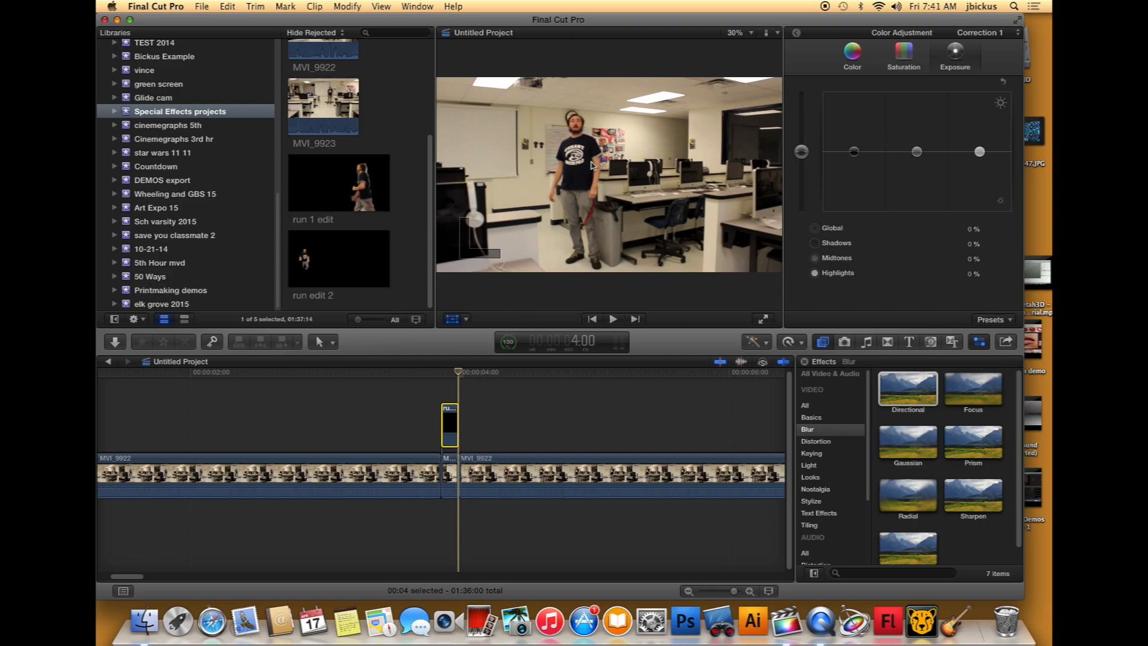